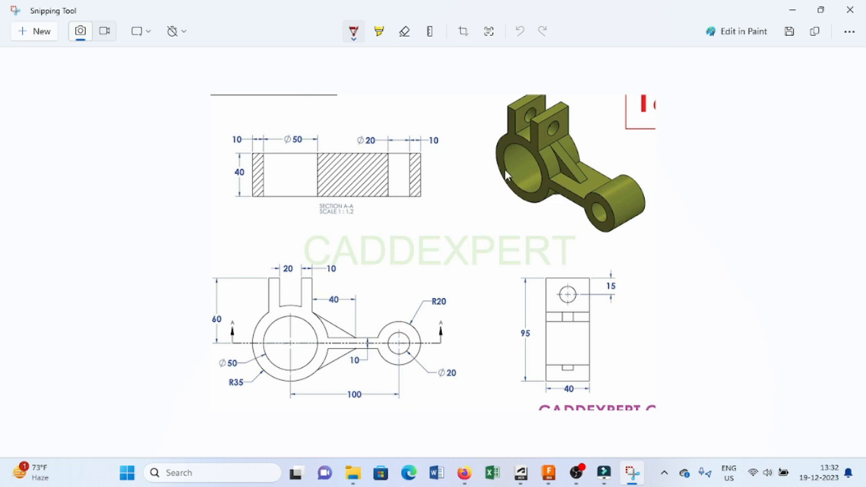
Switch to Fusion 360 and start a new sketch on the front plane.
key("alt+Tab")
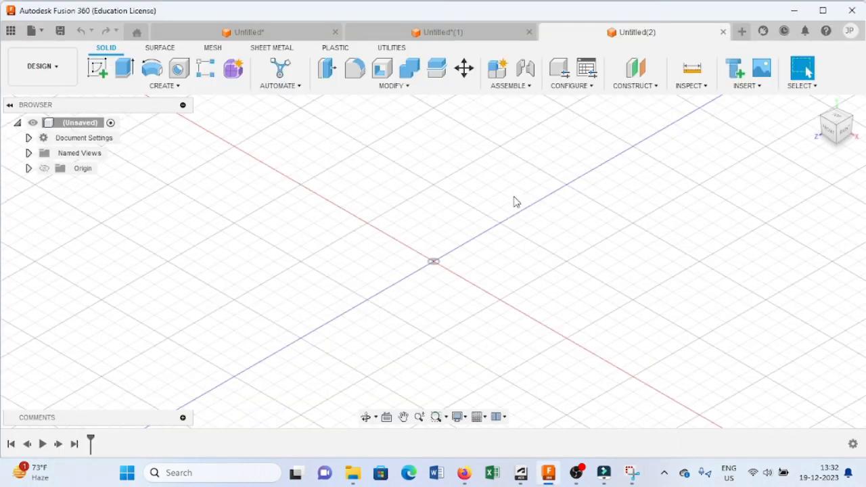
left_click(99, 70)
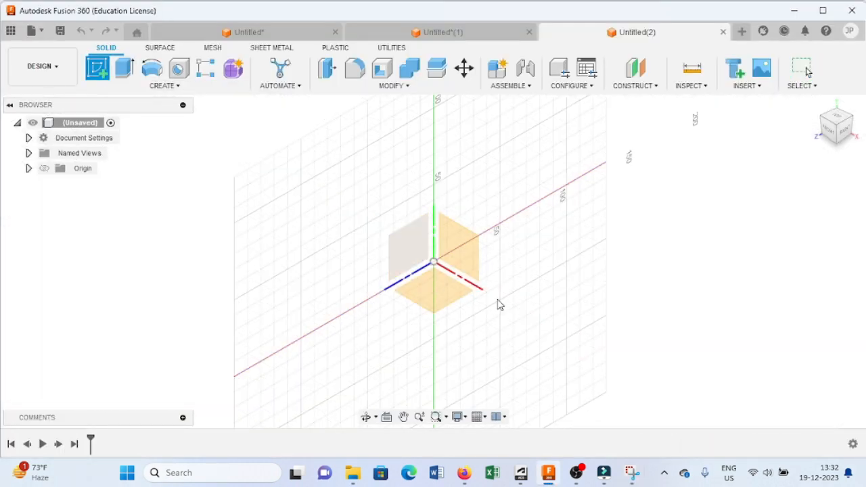
left_click(465, 253)
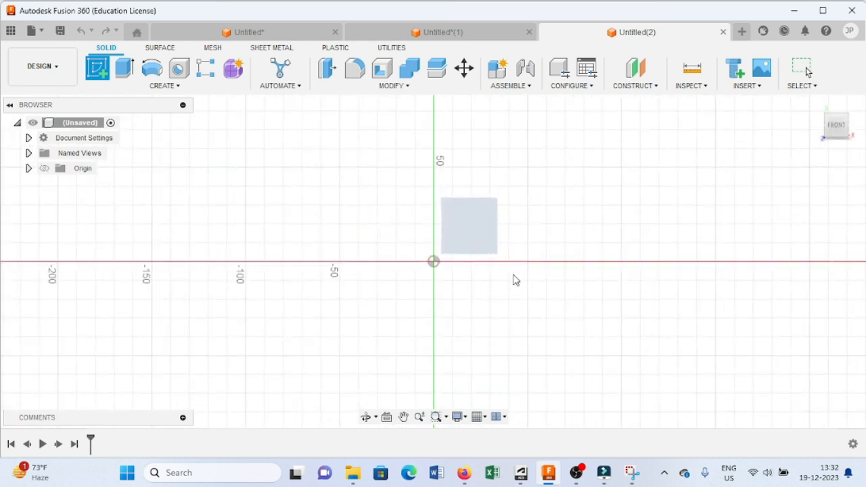
Check the reference drawing in Snipping Tool, then in Fusion 360 sketch a 50 mm diameter circle on the horizontal axis, about 50 mm left of the origin.
left_click(631, 473)
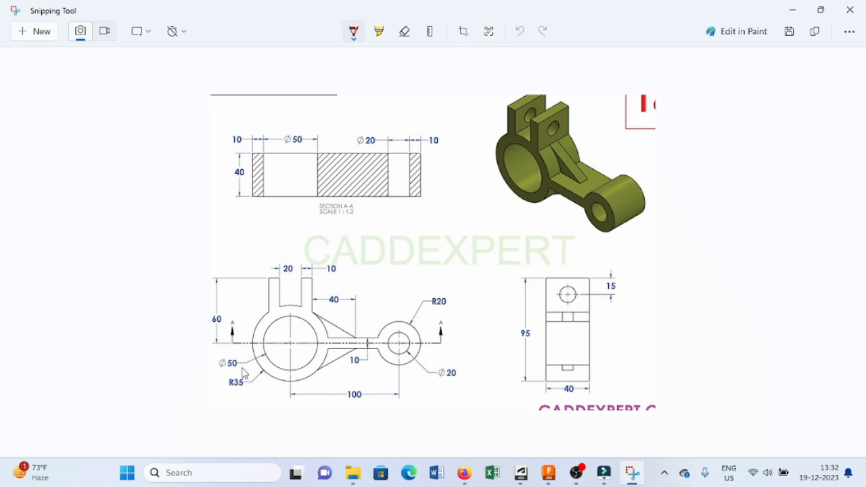
left_click(549, 474)
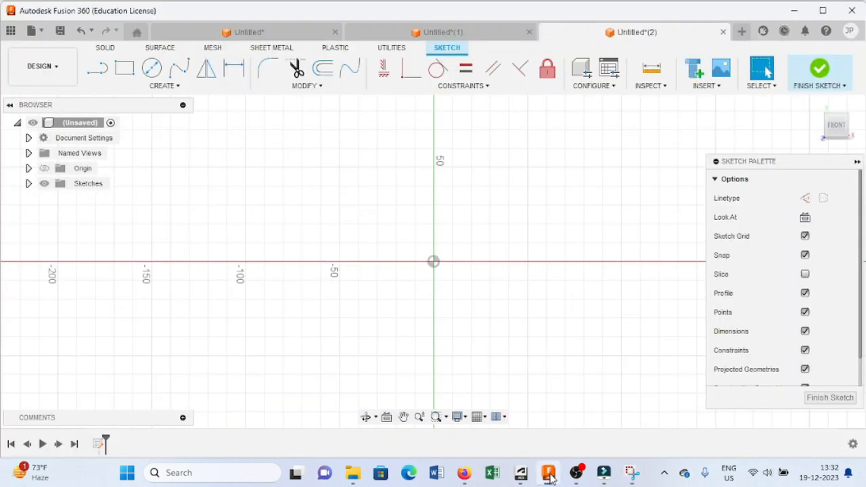
left_click(151, 68)
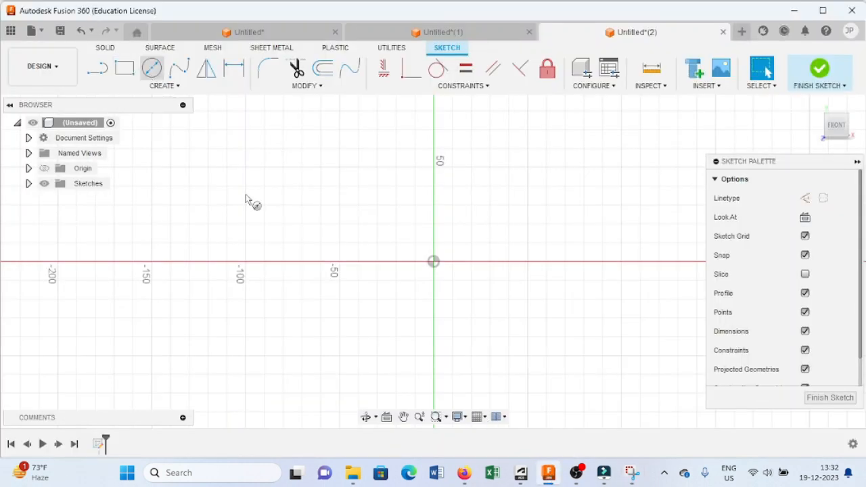
left_click(339, 261)
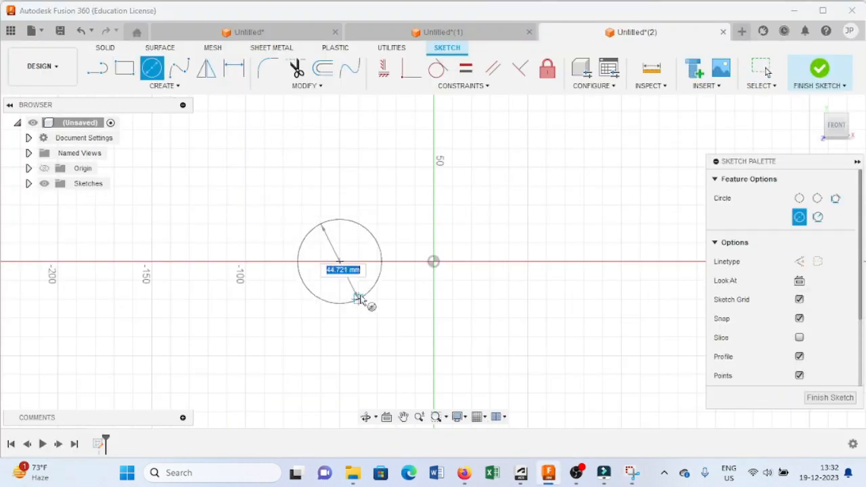
type("50")
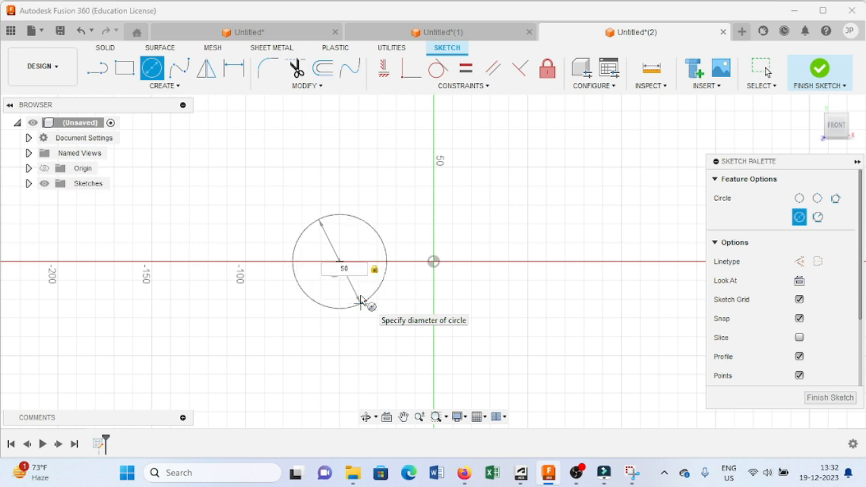
key("Return")
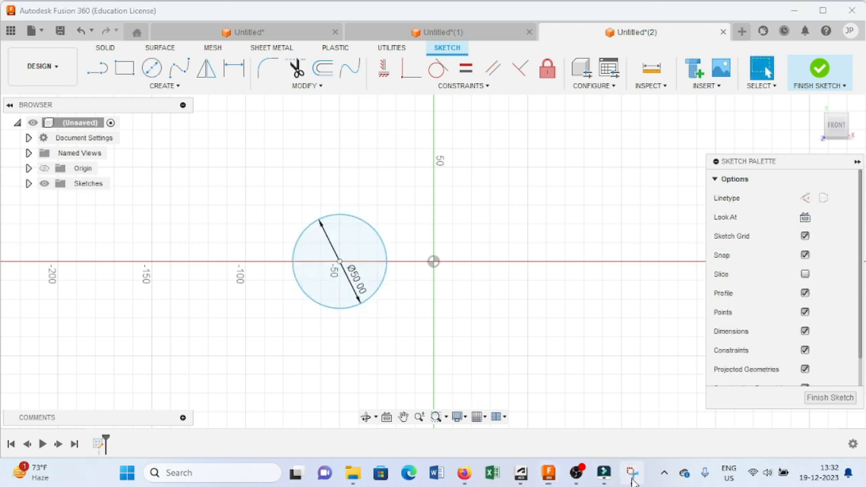
Recheck the drawing in Snipping Tool and, back in Fusion 360, add a 70 mm diameter circle concentric with the 50 mm one.
left_click(630, 471)
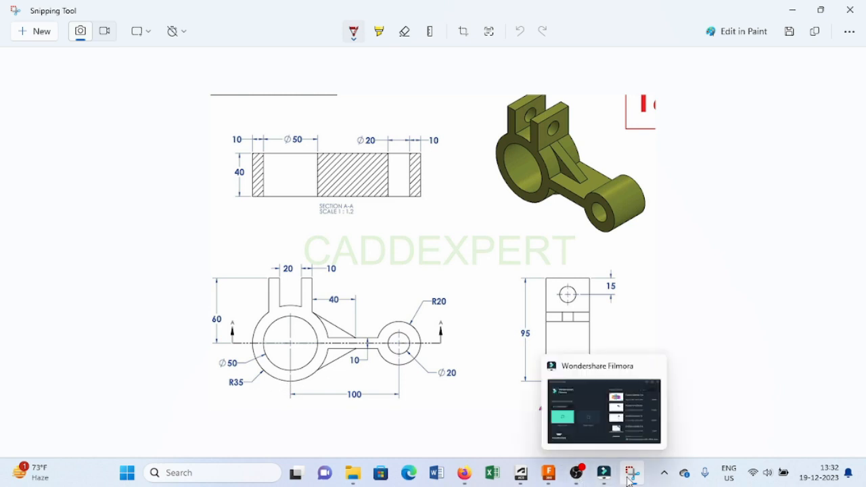
left_click(556, 479)
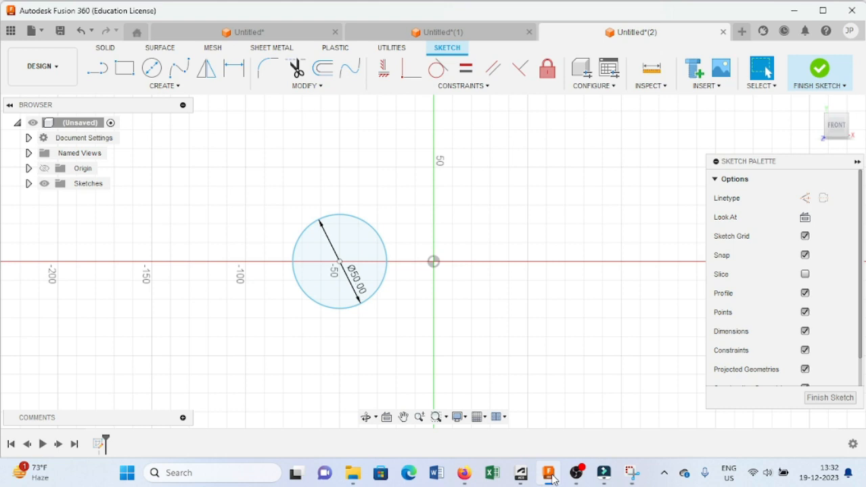
left_click(152, 68)
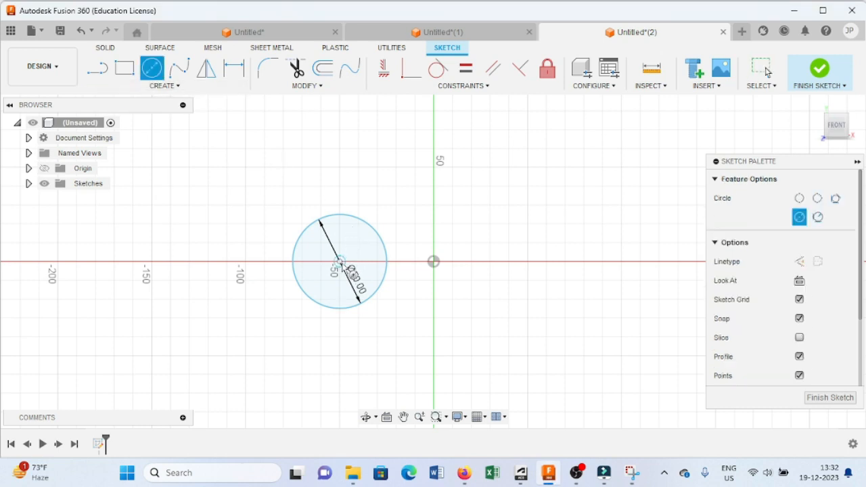
left_click(339, 262)
type("70")
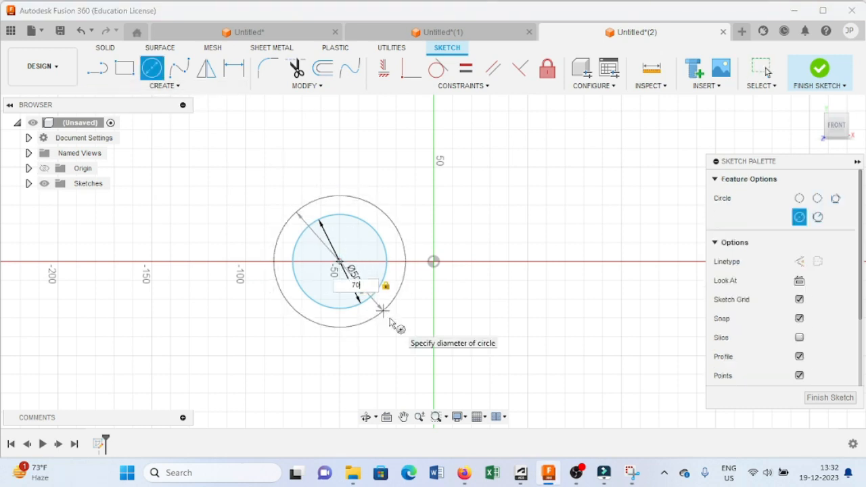
key("Return")
key("Escape")
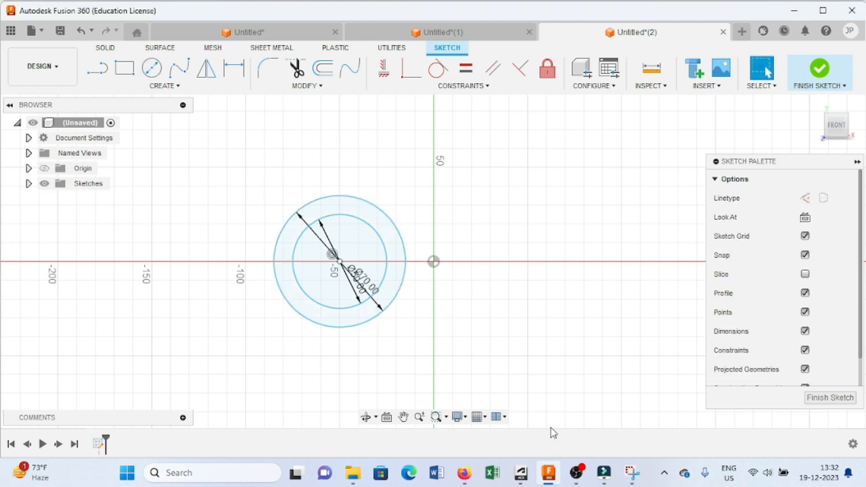
Consult the Snipping Tool drawing and return to Fusion 360 to sketch a 20 mm circle on the horizontal axis, about 130 mm right of the large circles' centre.
left_click(630, 472)
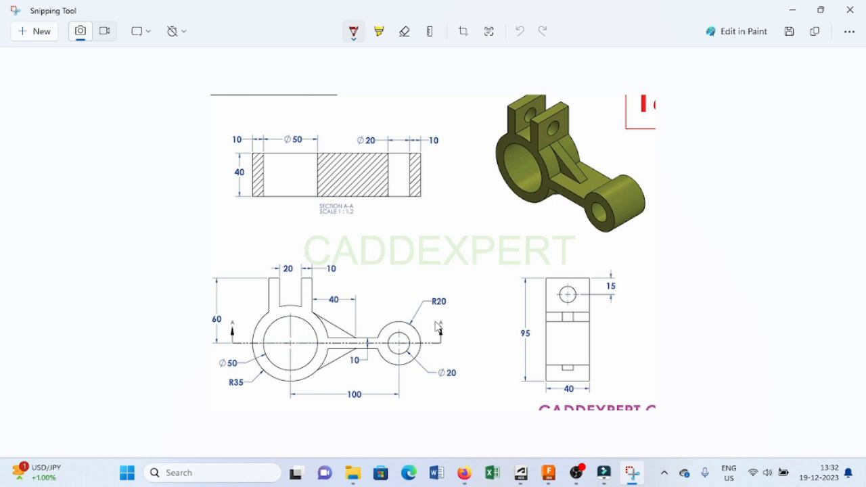
mouse_move(634, 482)
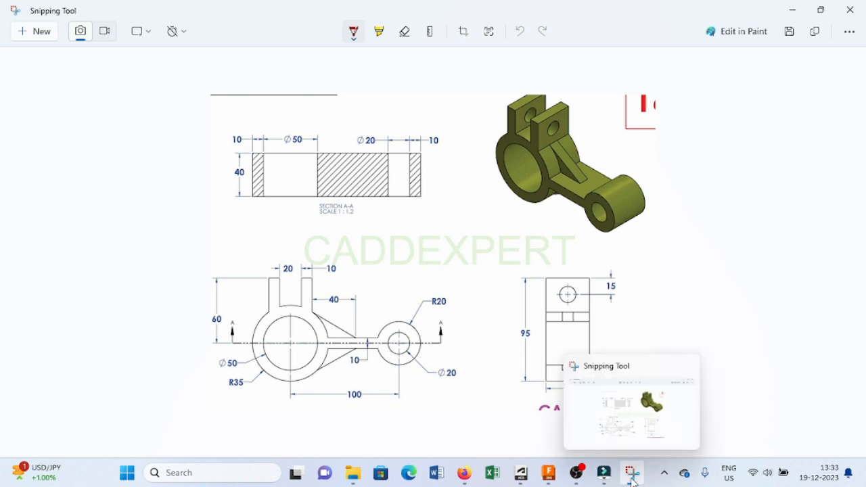
left_click(548, 472)
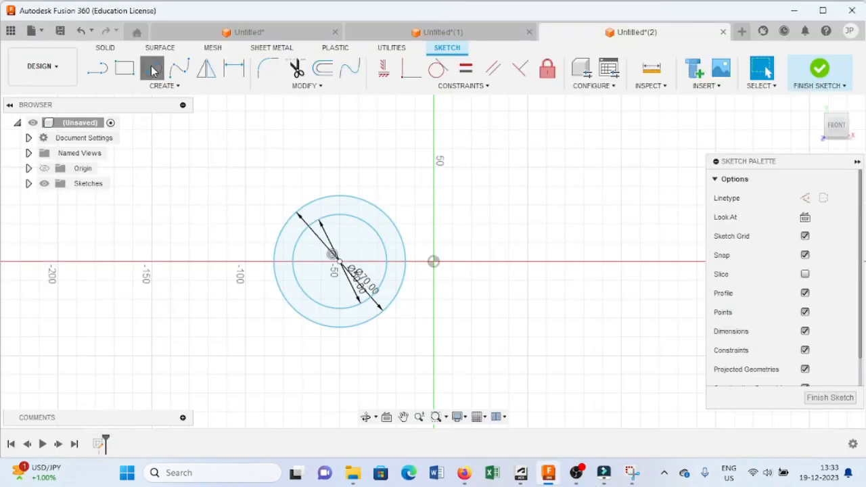
left_click(583, 262)
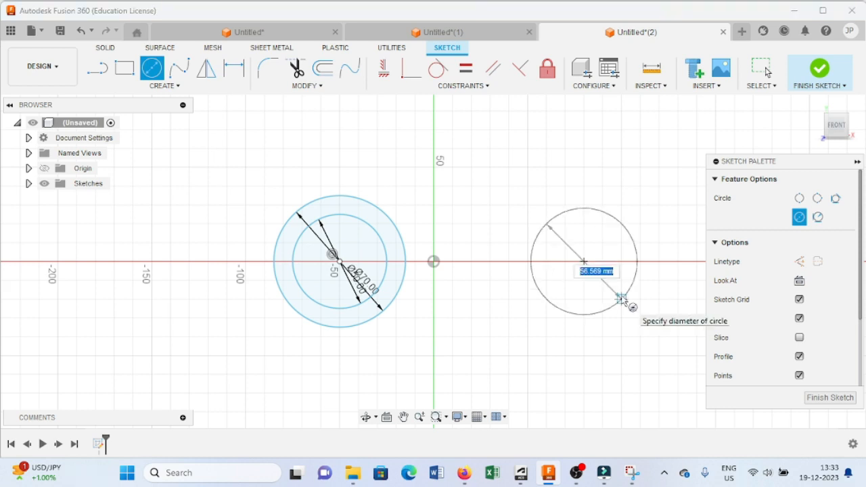
type("20")
key("Return")
key("Escape")
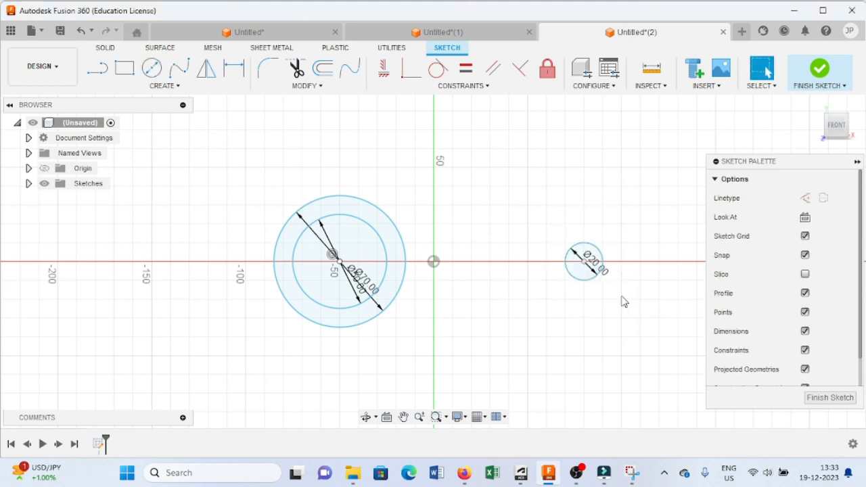
Dimension the horizontal distance between the large circles' centre and the 20 mm circle's centre as 100 mm.
left_click(233, 68)
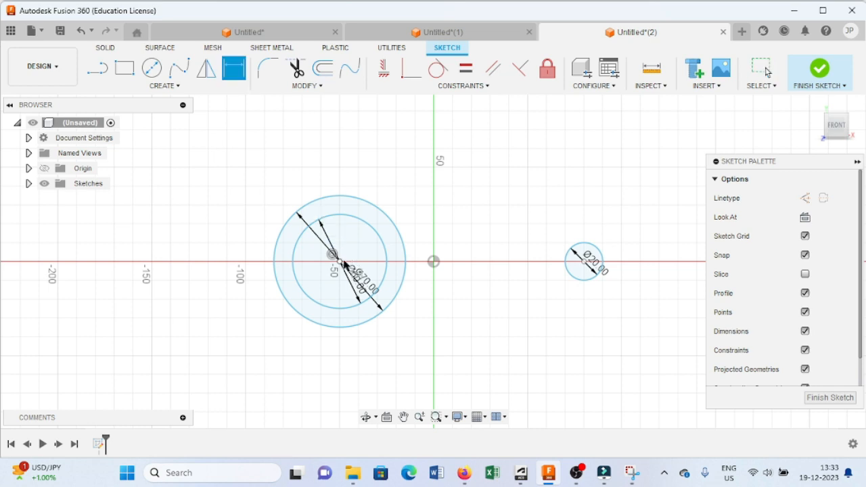
left_click(584, 264)
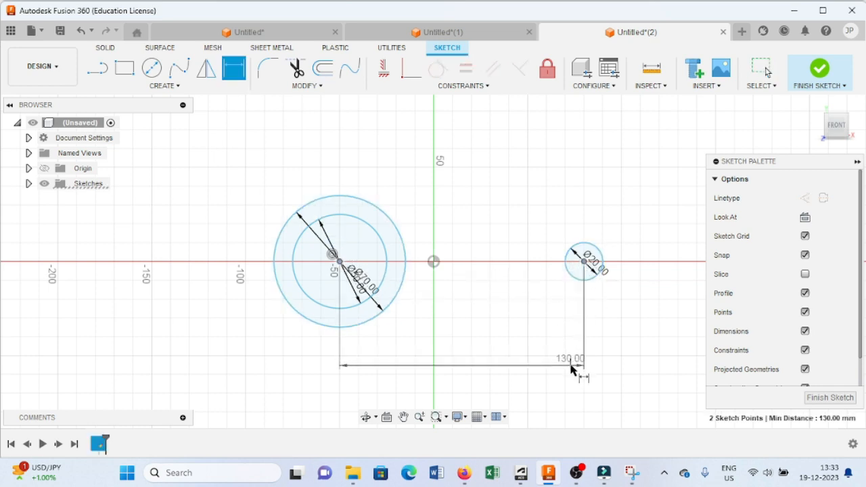
left_click(581, 367)
type("1")
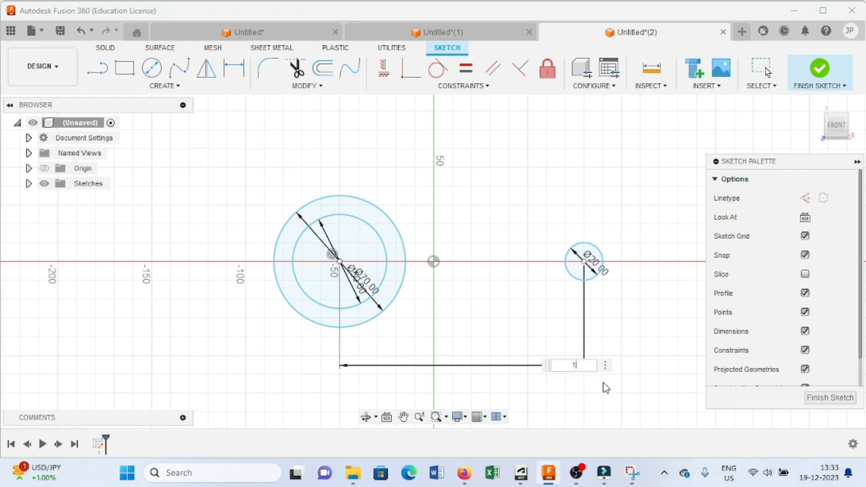
type("00")
key("Return")
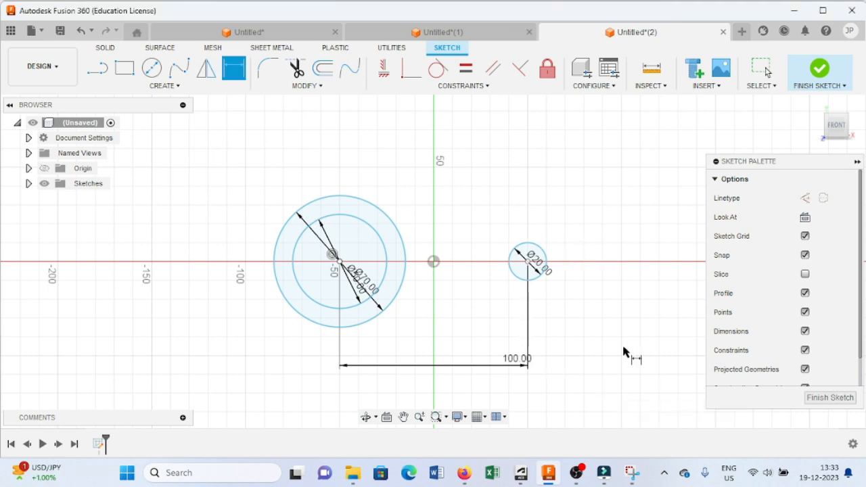
Sketch a 40 mm diameter circle concentric with the 20 mm circle.
left_click(160, 78)
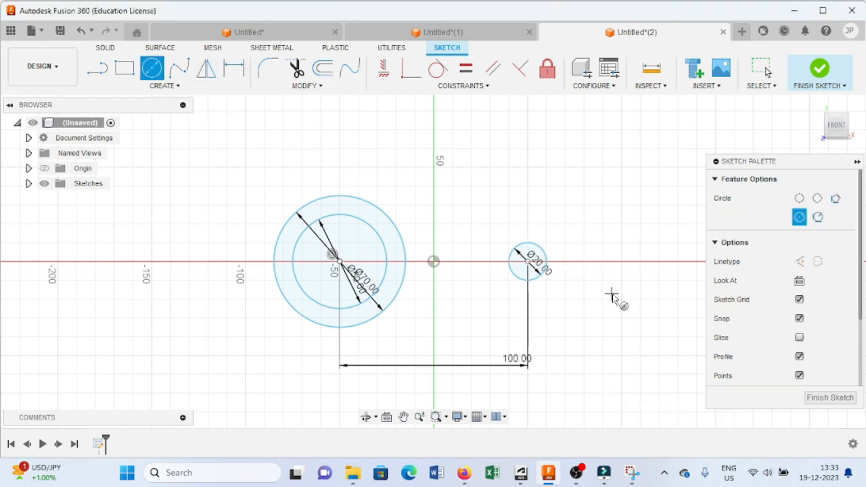
left_click(527, 261)
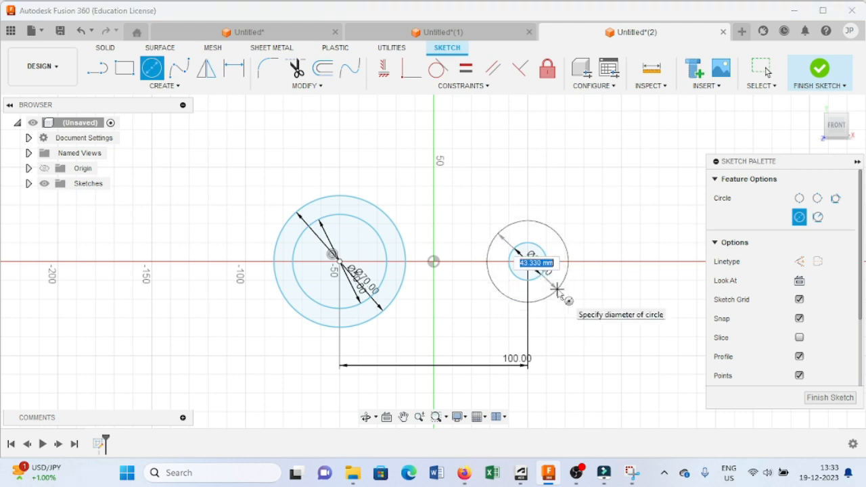
type("40")
key("Return")
key("Escape")
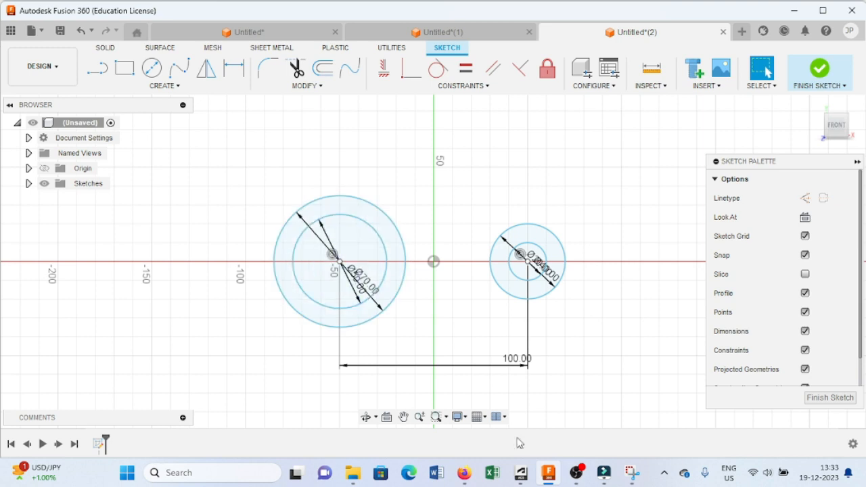
After viewing the Snipping Tool drawing, connect the two outer circles in Fusion 360 with two horizontal lines about 46.5 mm long, about 12.3 mm apart.
left_click(633, 473)
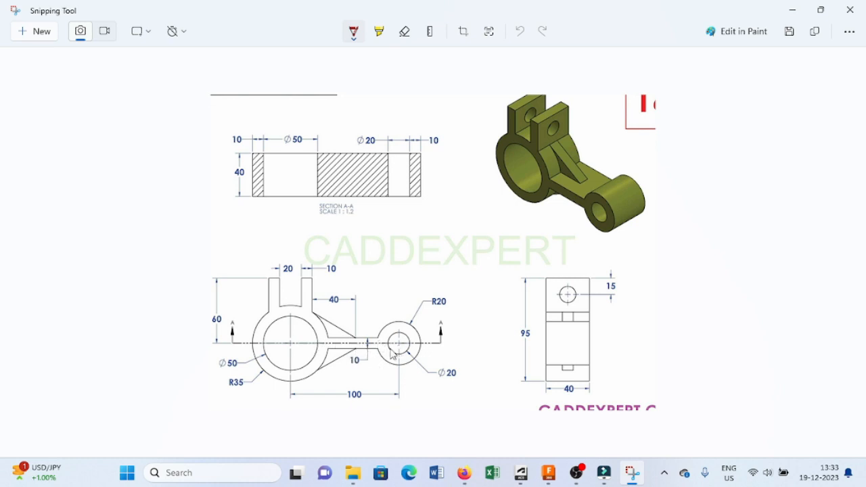
left_click(631, 481)
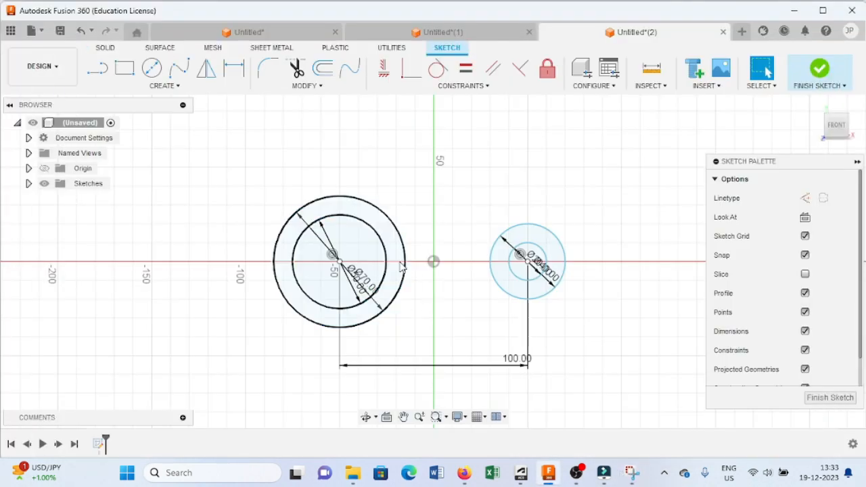
left_click(96, 68)
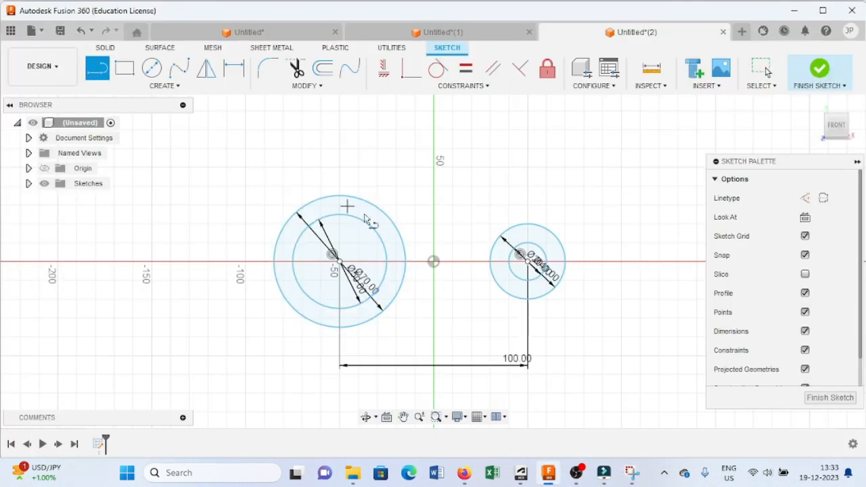
left_click(405, 250)
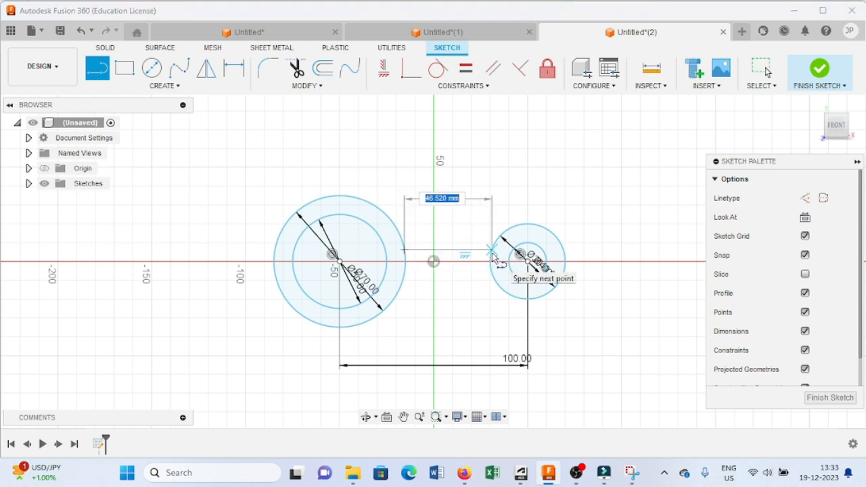
double_click(492, 251)
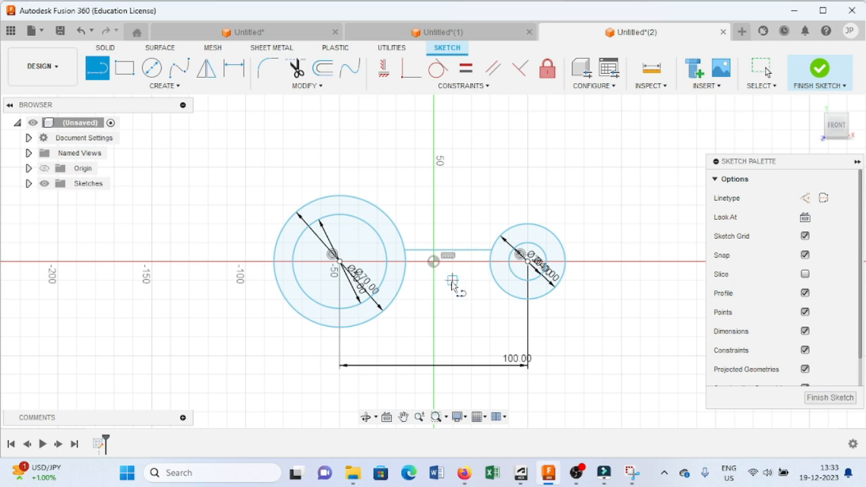
left_click(404, 273)
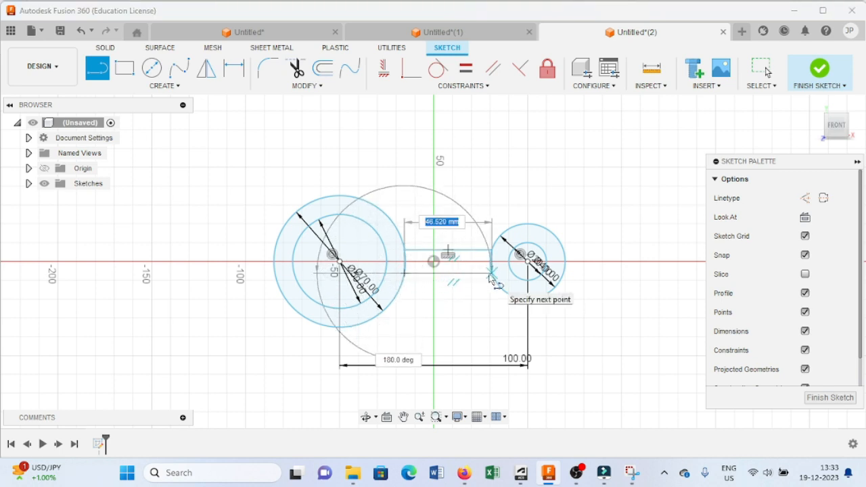
double_click(492, 274)
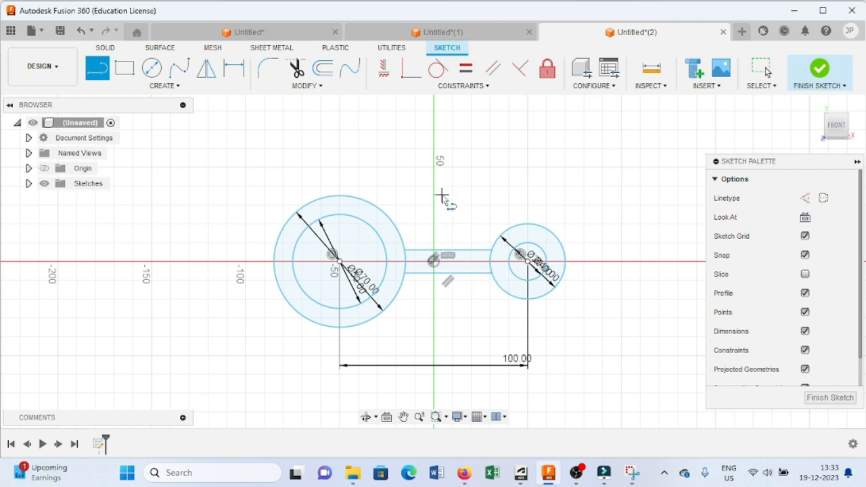
key("Escape")
Dimension the distance between the connecting arm's two horizontal lines as 10 mm.
left_click(233, 68)
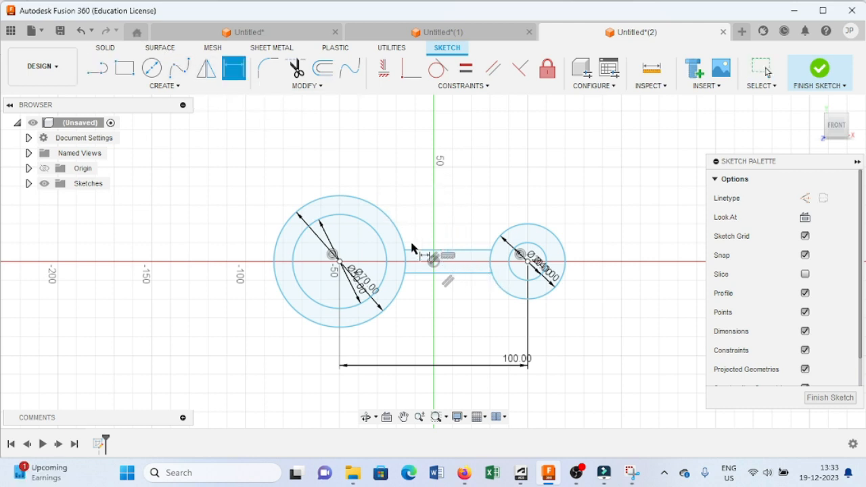
left_click(474, 255)
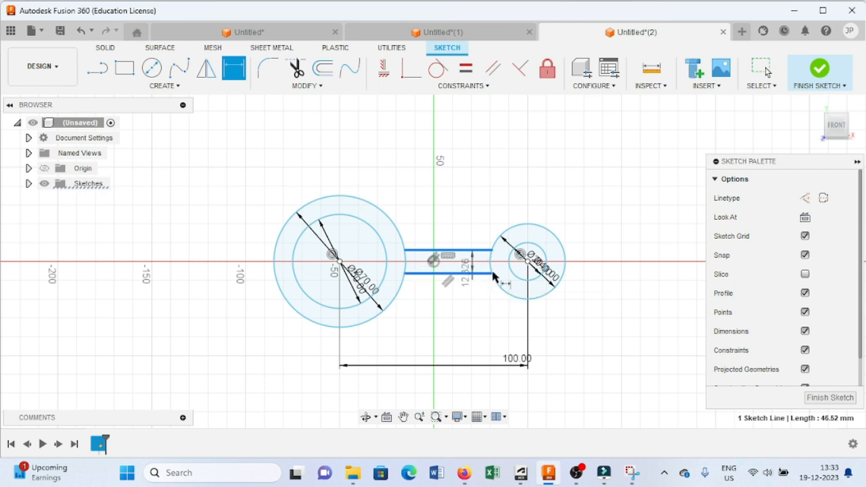
left_click(465, 273)
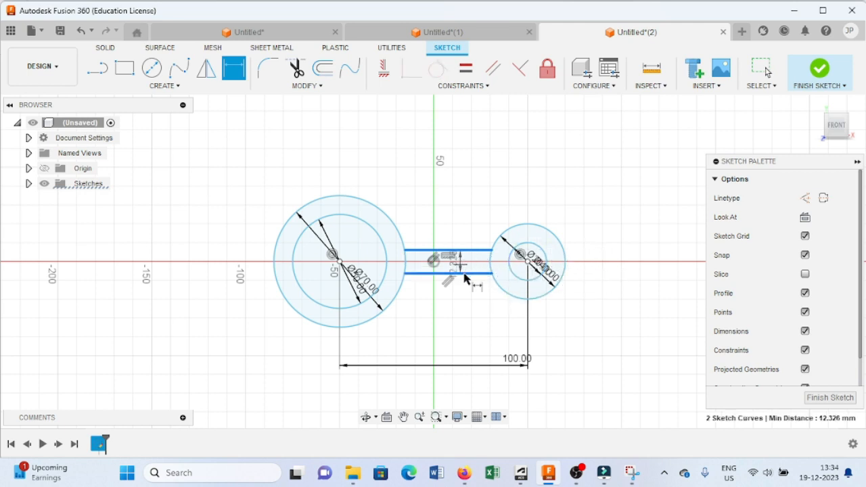
left_click(469, 315)
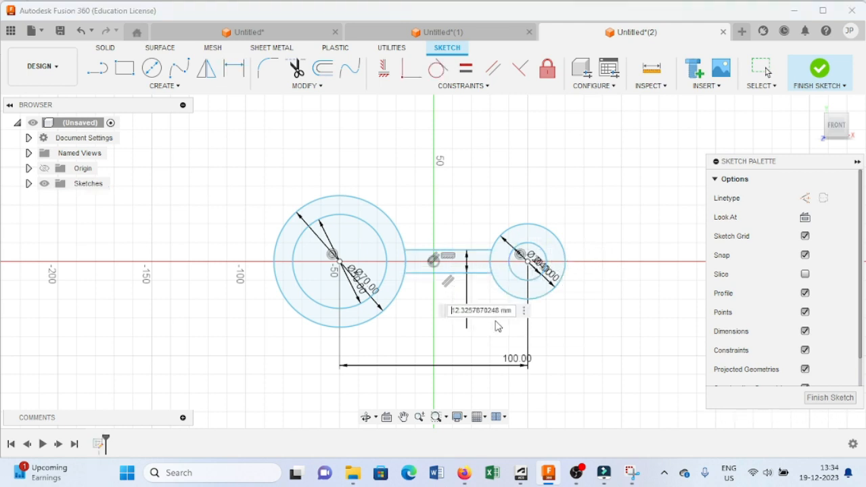
type("10")
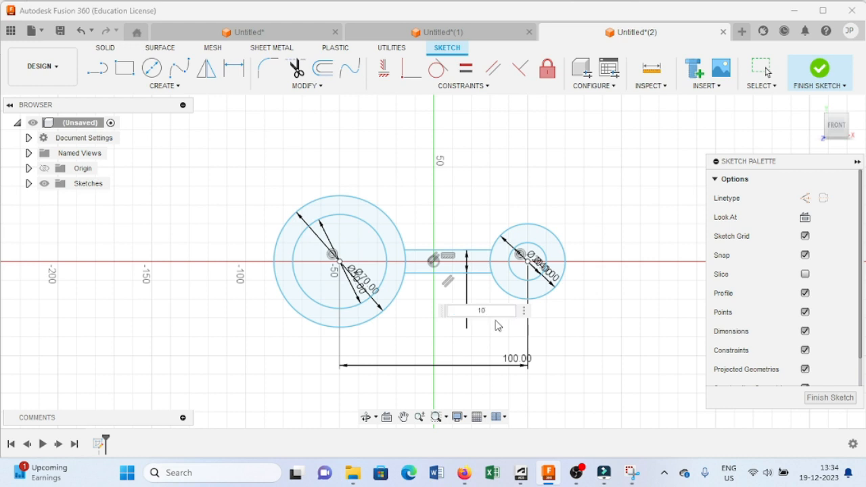
key("Return")
Draw a horizontal construction line from the large circles' centre to the small circles' centre.
left_click(96, 68)
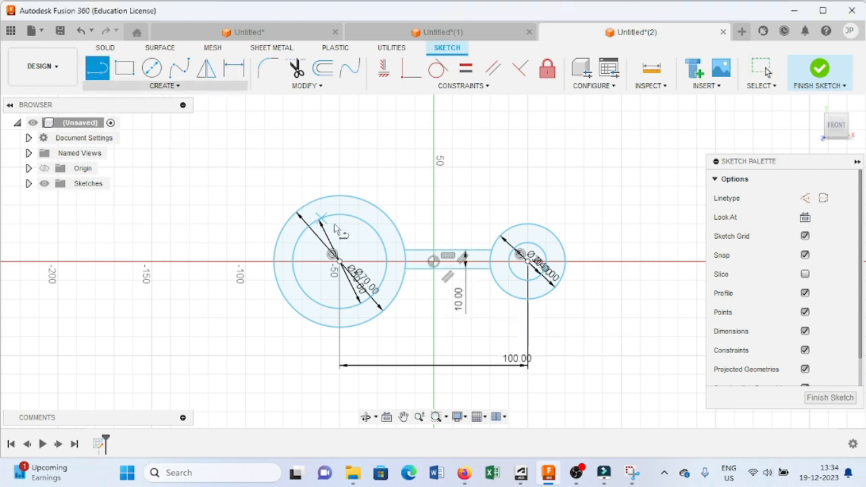
left_click(332, 254)
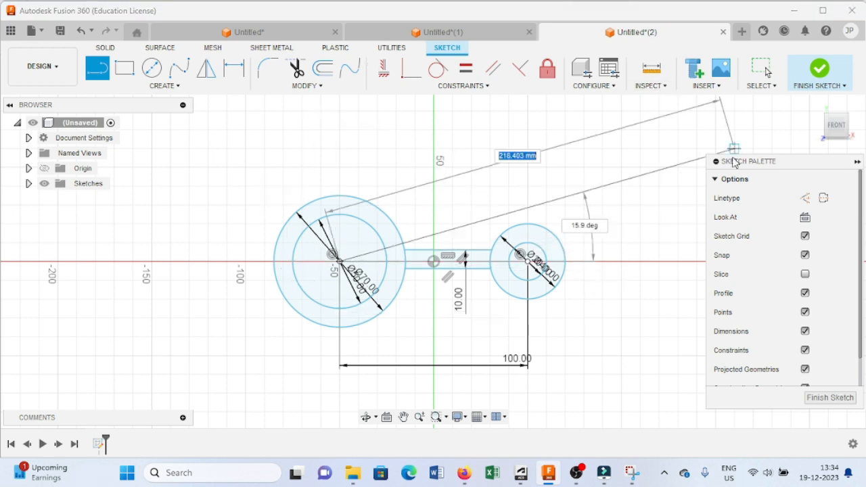
left_click(805, 198)
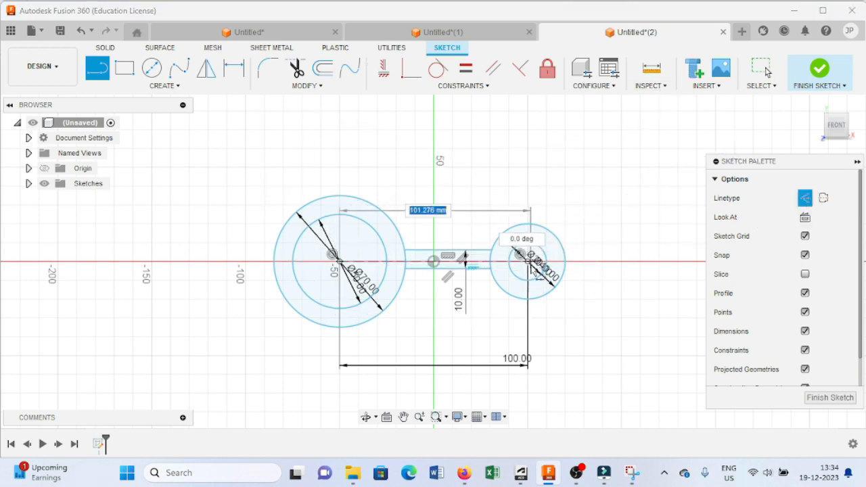
left_click(529, 260)
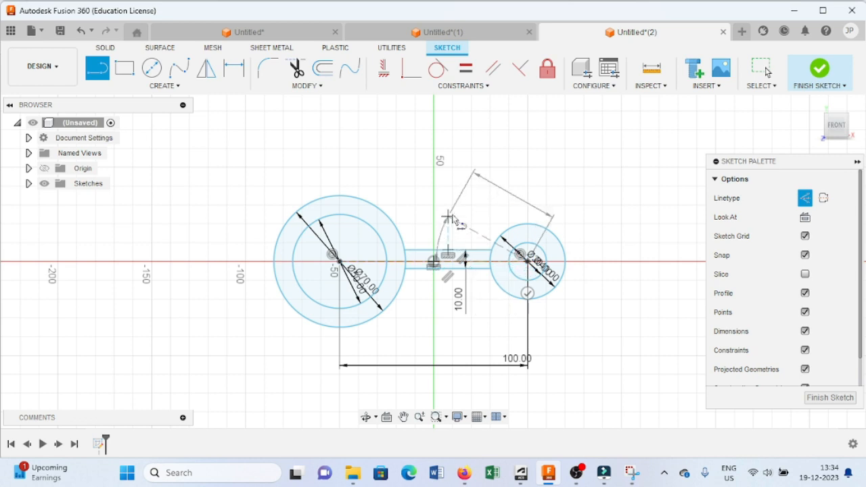
key("Escape")
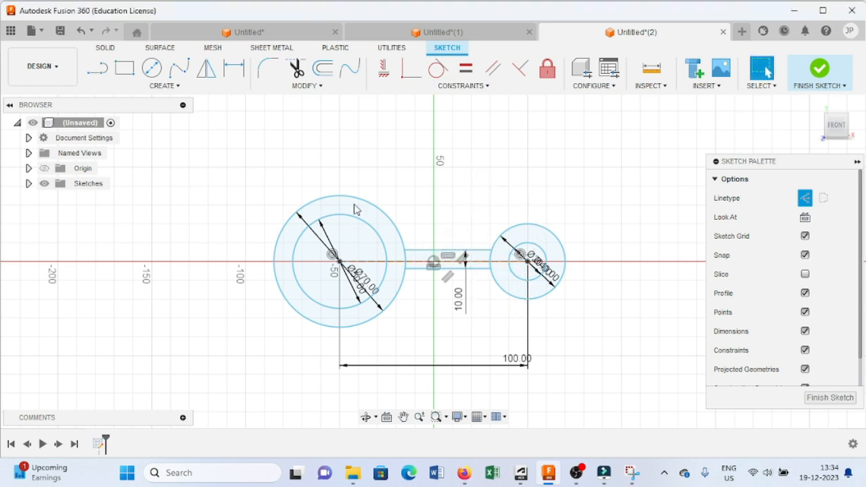
Dimension the distance between the arm's upper line and the construction centreline as 5 mm.
left_click(234, 67)
left_click(462, 255)
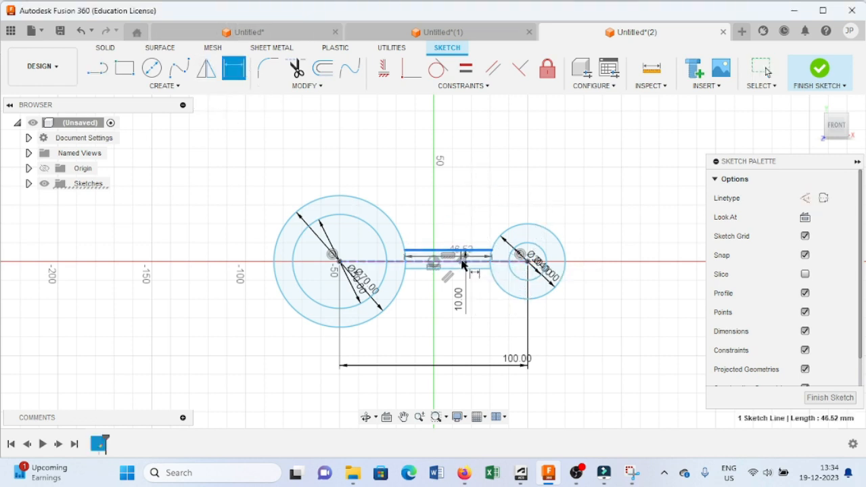
left_click(541, 276)
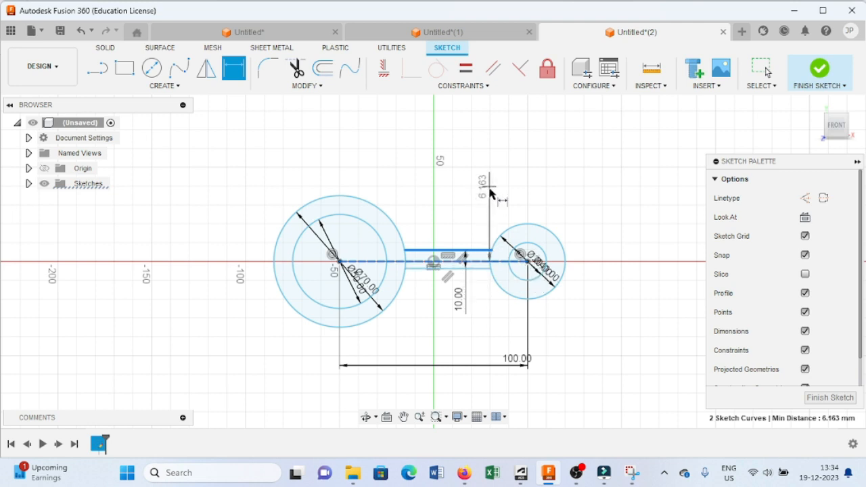
left_click(493, 200)
type("5")
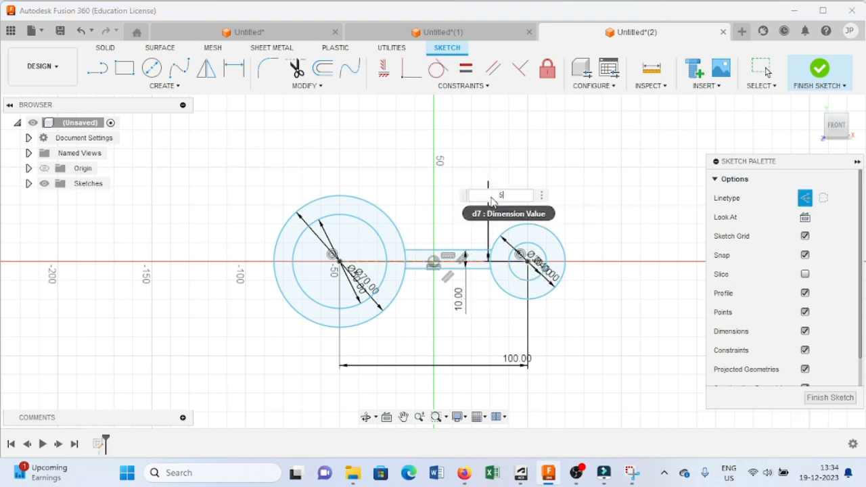
key("Return")
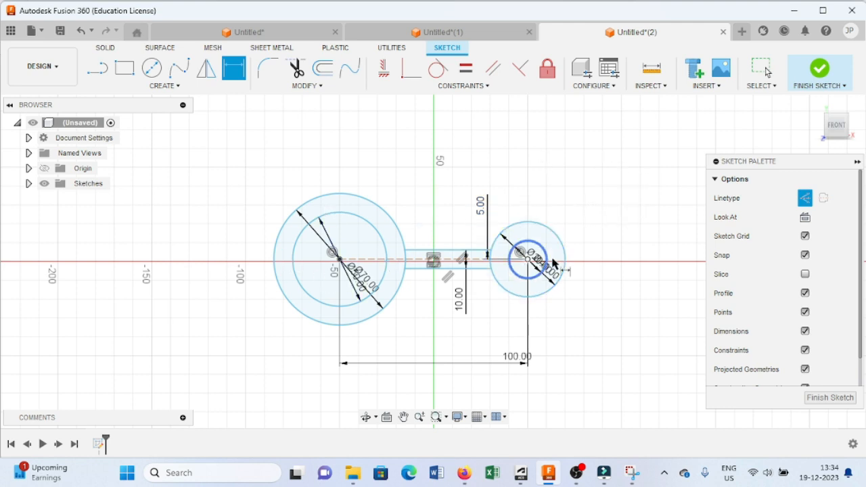
After consulting the Snipping Tool drawing, draw a 60 mm vertical line upward from the large circles' centre in Fusion 360.
scroll(489, 309, "up", 2)
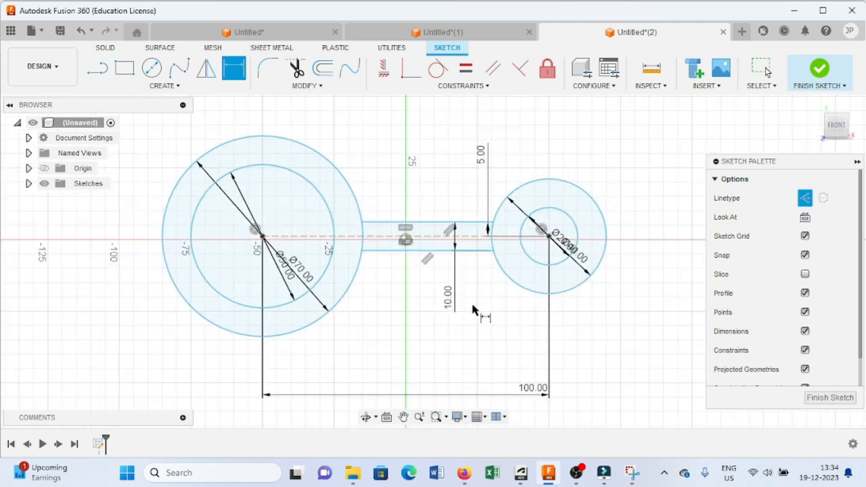
scroll(478, 312, "up", 3)
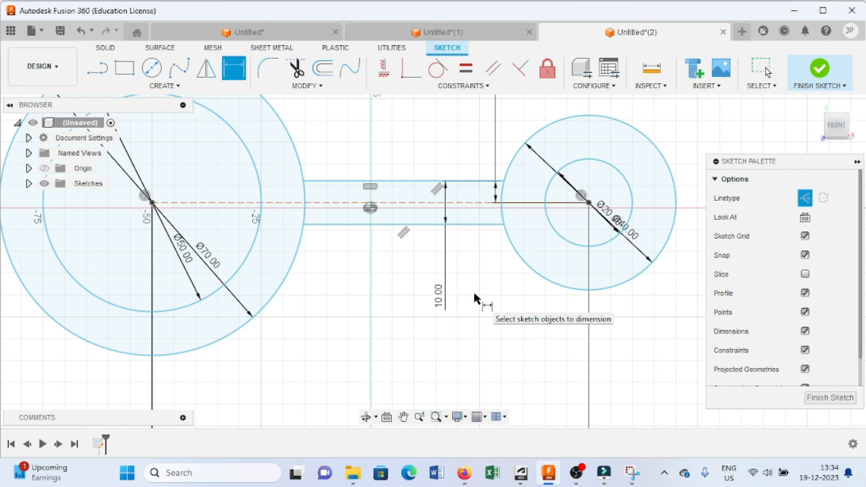
scroll(477, 300, "down", 4)
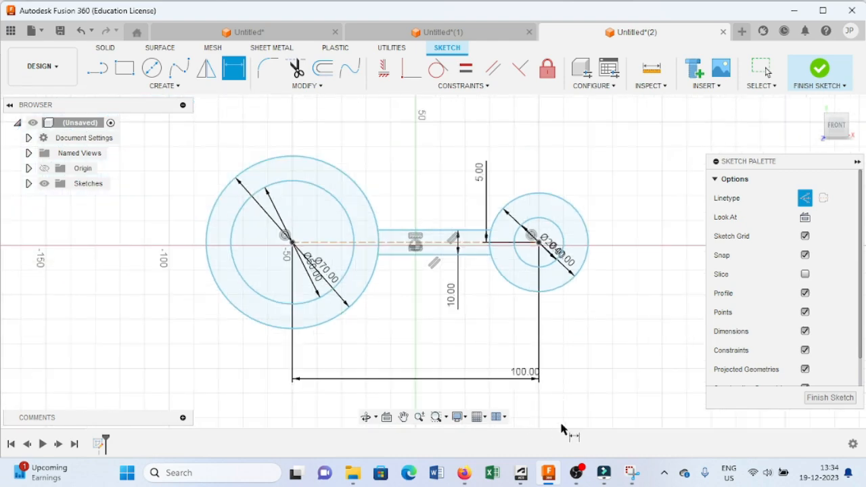
left_click(631, 473)
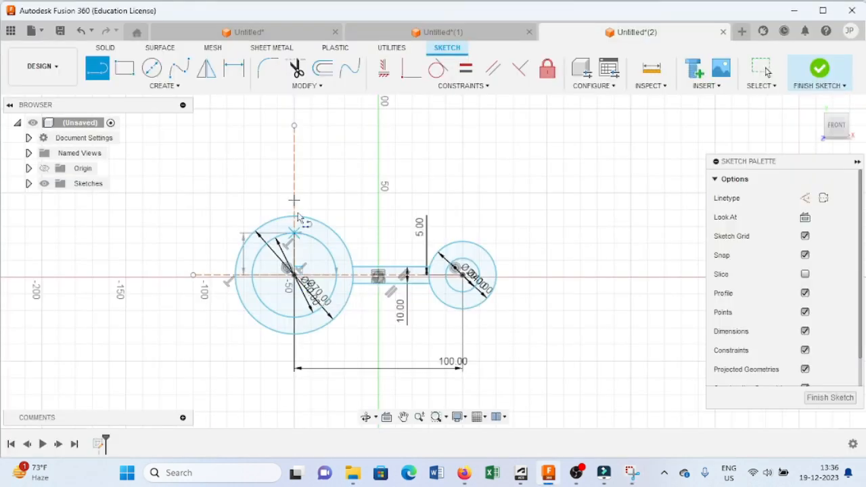
left_click(295, 274)
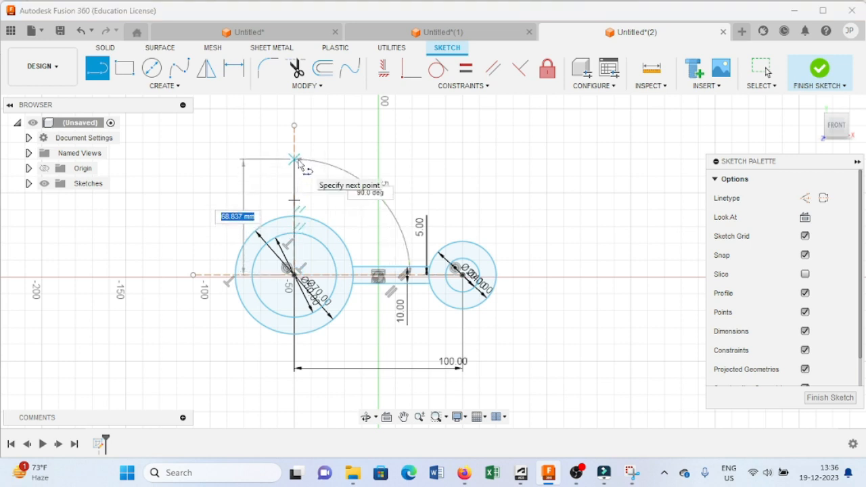
type("60")
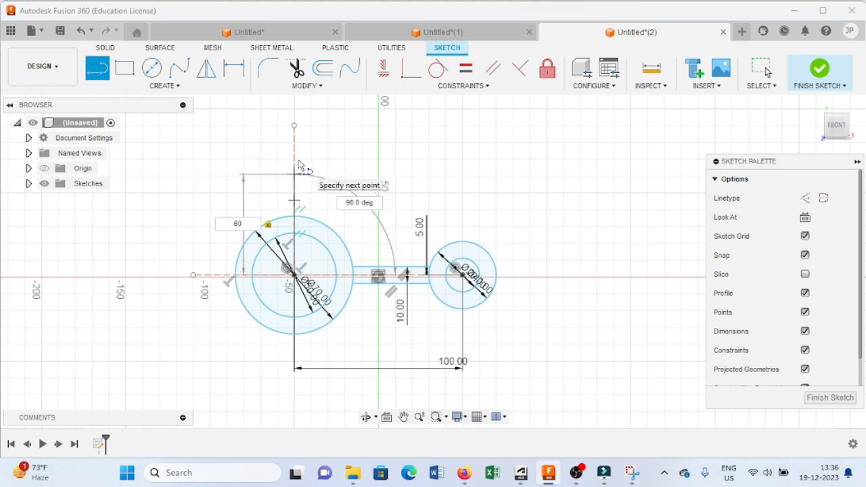
key("Return")
key("Escape")
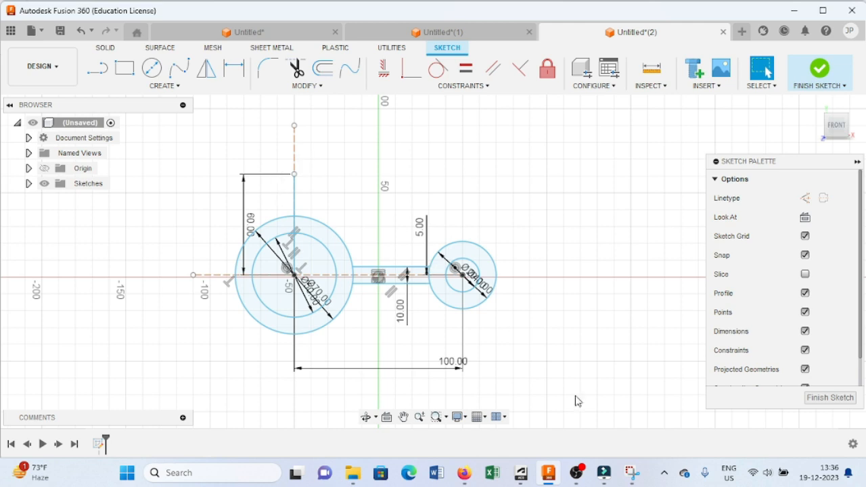
After viewing the Snipping Tool drawing, sketch vertical lines about 22.5 mm apart on both sides of the 60 mm line, down to the large outer circle.
left_click(631, 473)
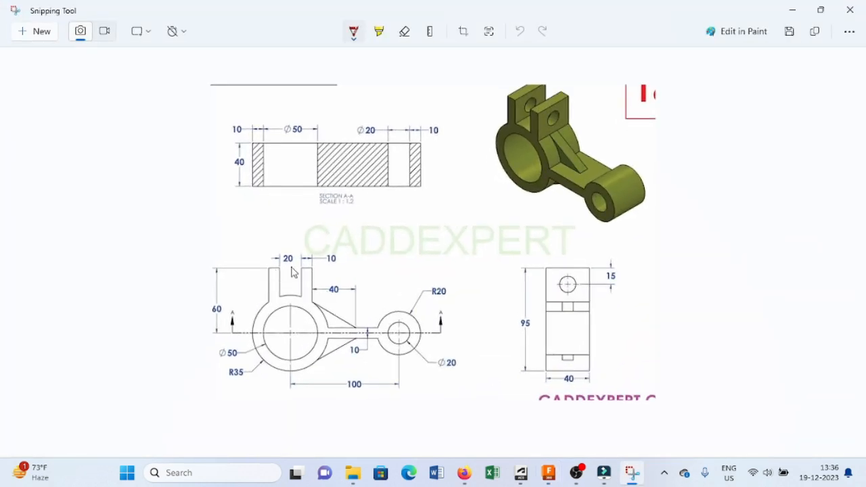
left_click(631, 473)
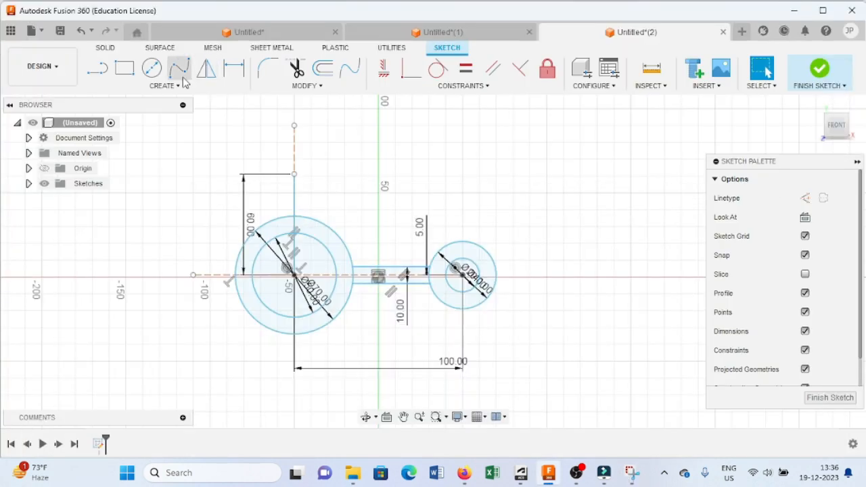
left_click(101, 71)
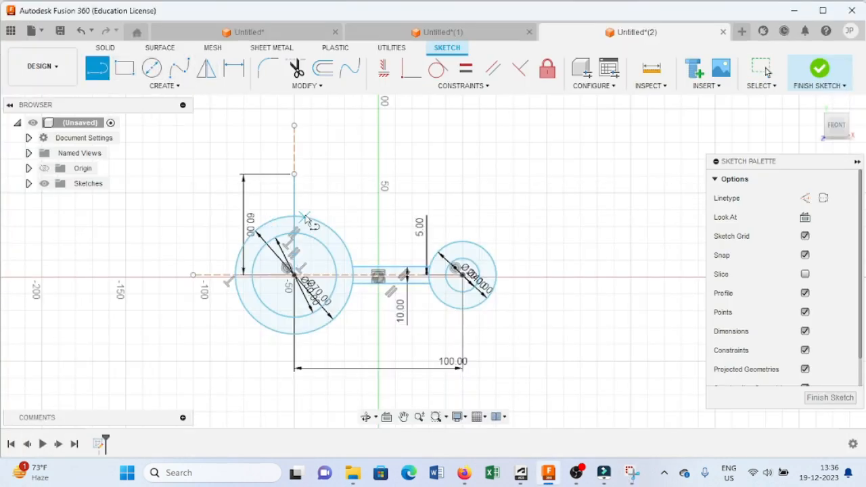
left_click(312, 177)
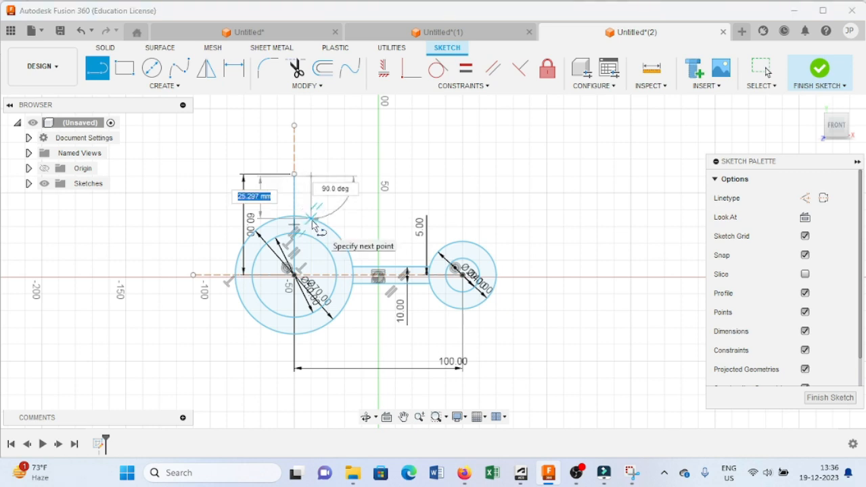
left_click(311, 220)
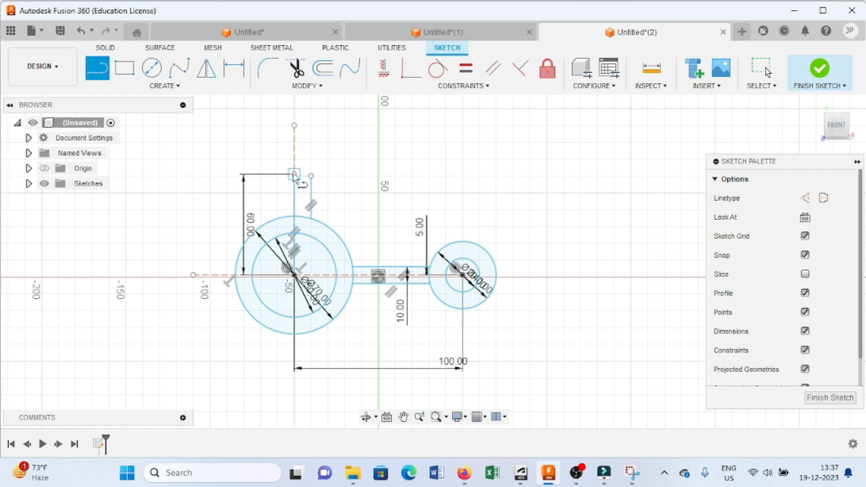
left_click(274, 175)
left_click(276, 219)
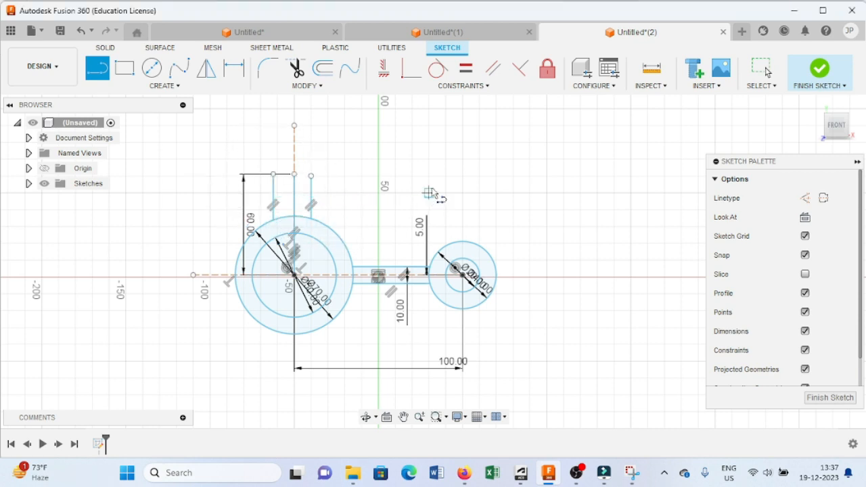
key("Escape")
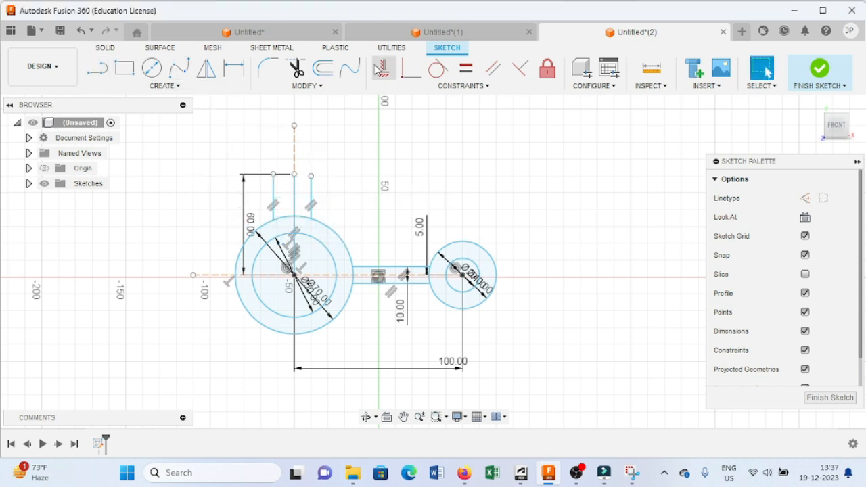
Dimension the distance between the two outer vertical lines above the large boss as 20 mm.
left_click(233, 67)
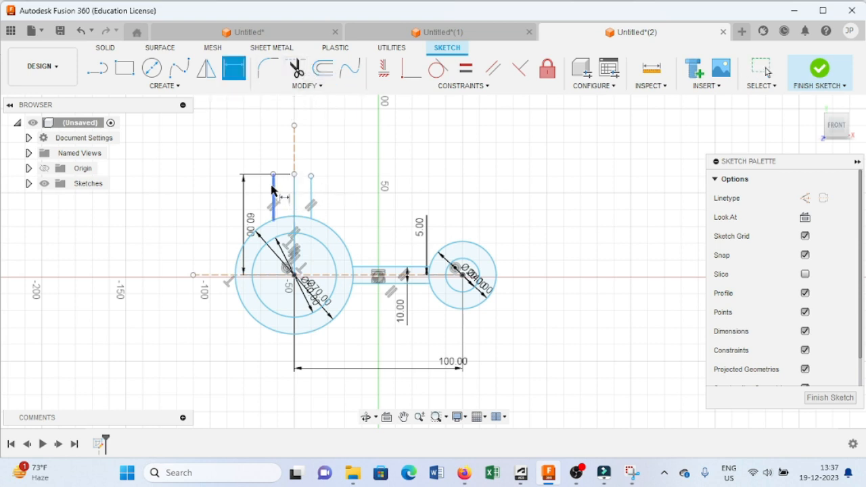
left_click(274, 196)
left_click(312, 196)
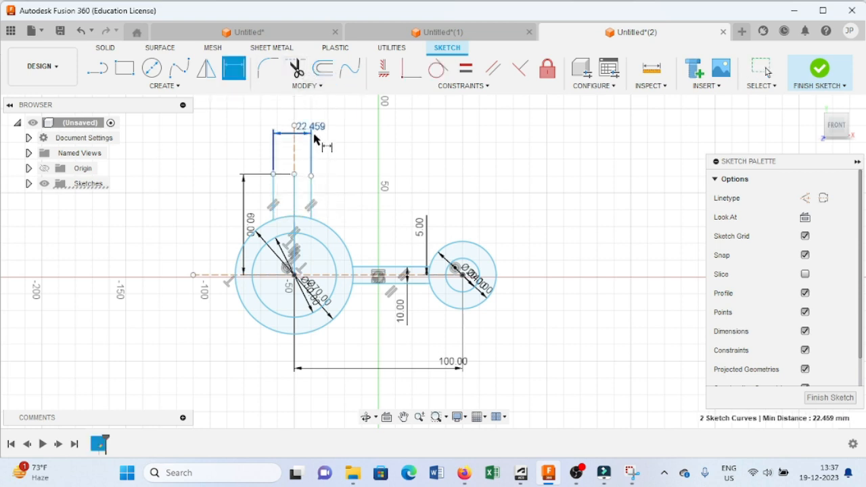
left_click(319, 137)
type("20")
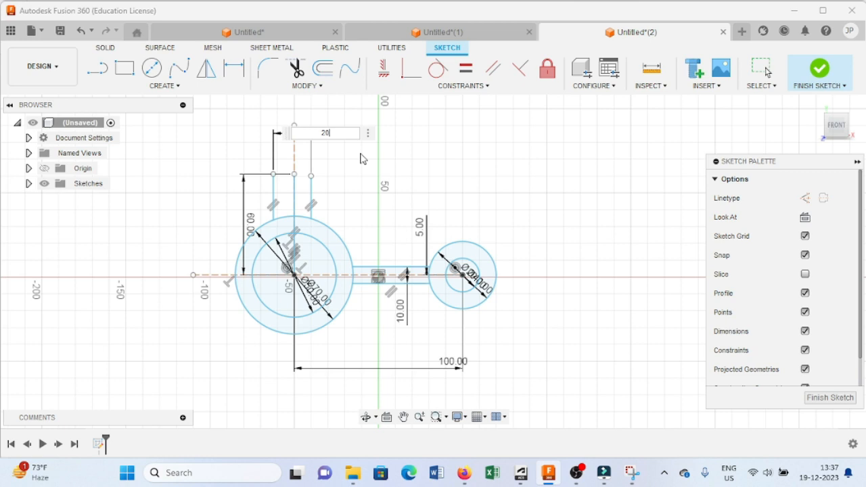
key("Return")
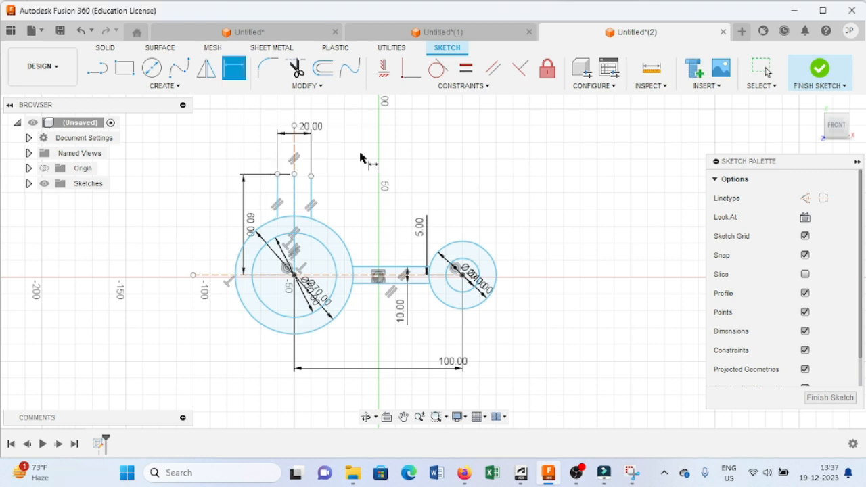
Dimension the distance between the vertical centre line and the fork line on its right as 10 mm.
left_click(295, 192)
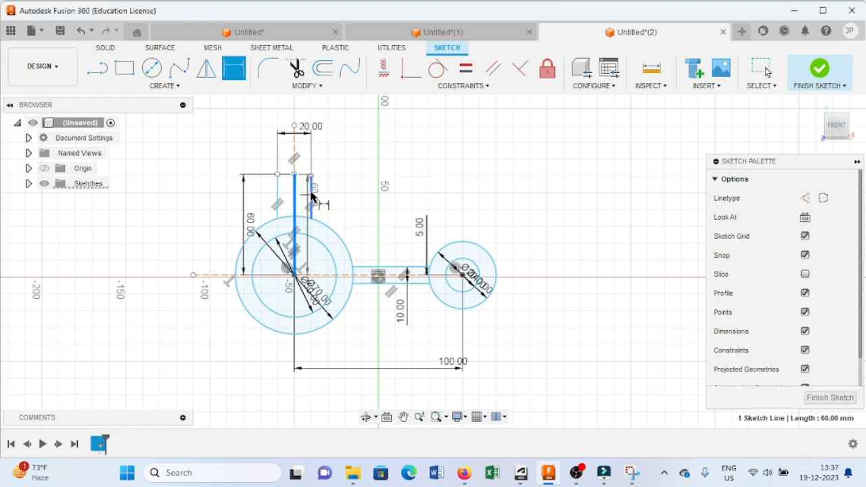
left_click(311, 197)
left_click(338, 164)
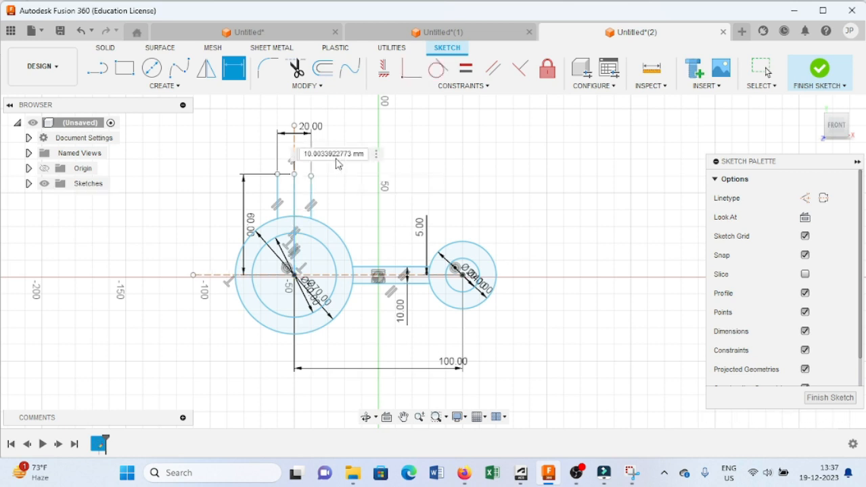
type("10")
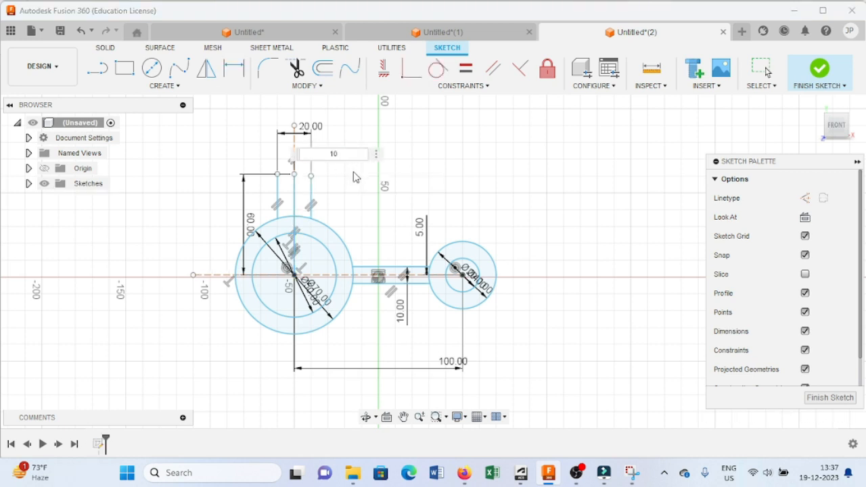
key("Escape")
Replace the fork's right vertical line with a mirrored copy of the left one about the 60 mm centre line.
left_click(312, 193)
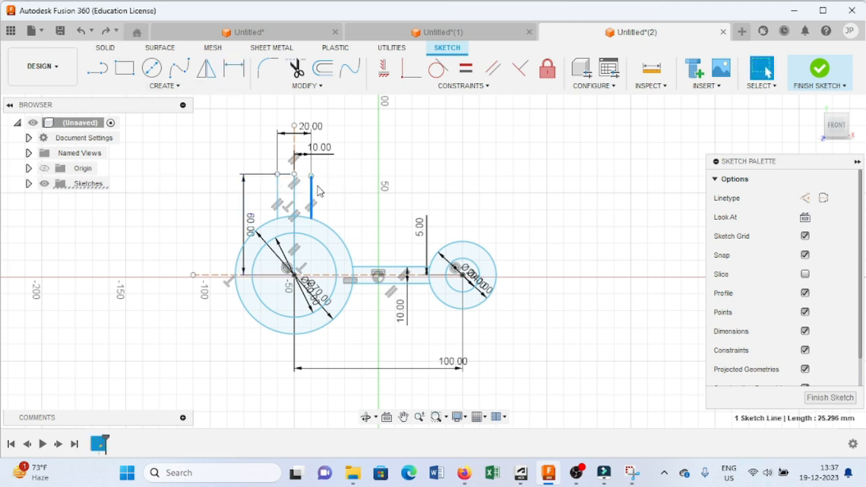
key("Delete")
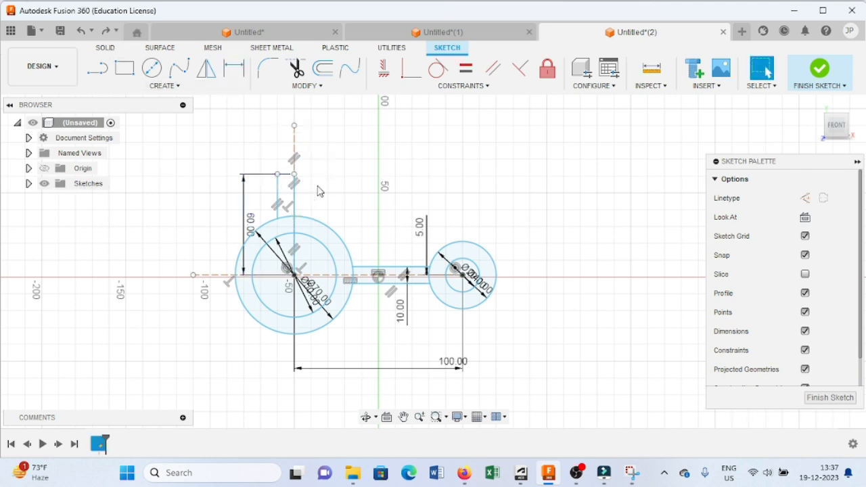
left_click(206, 68)
left_click(279, 198)
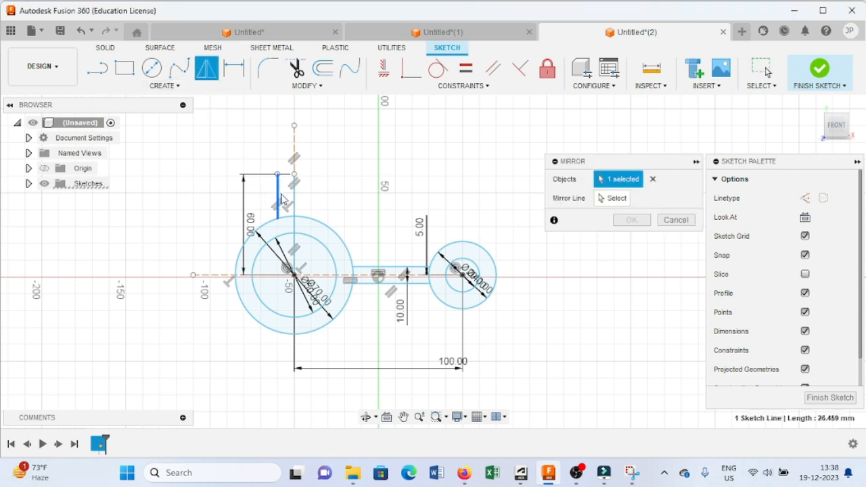
left_click(615, 198)
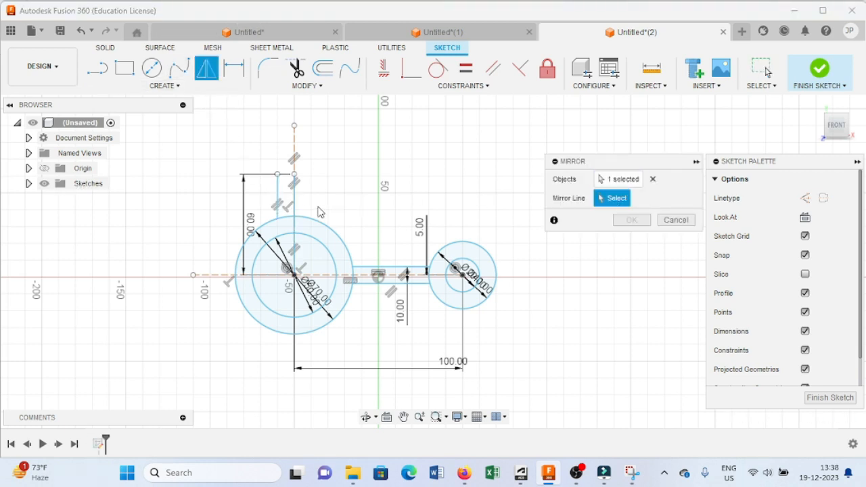
left_click(295, 201)
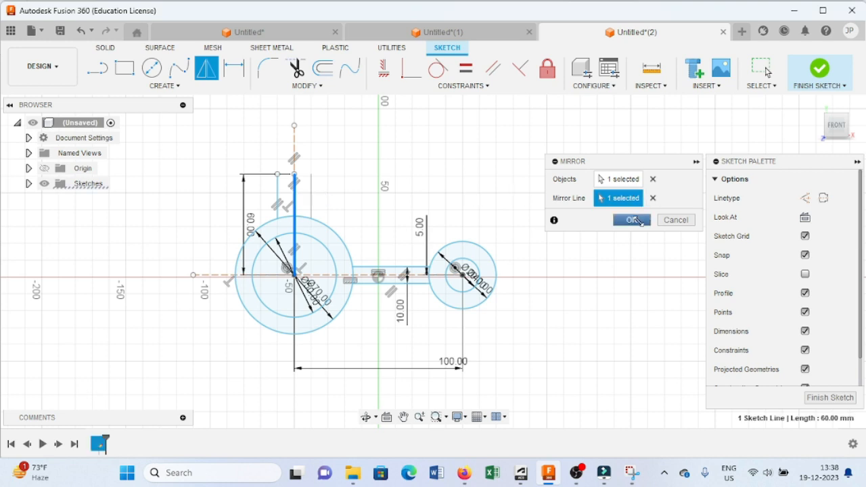
left_click(631, 220)
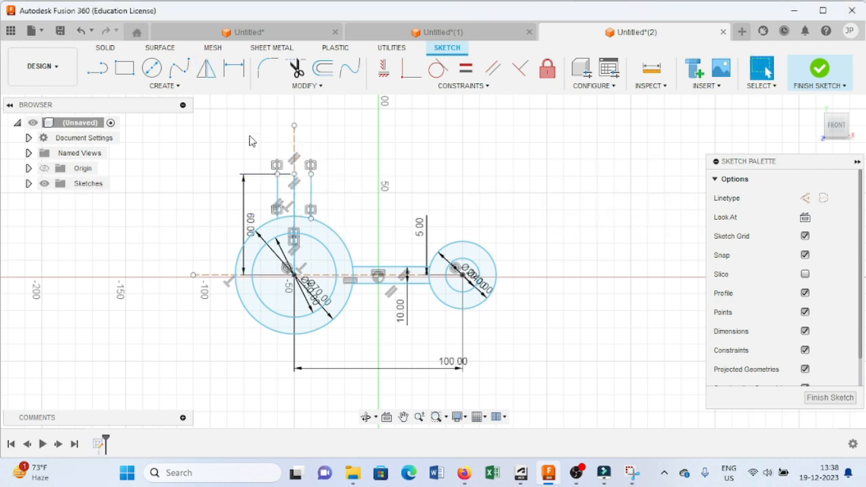
Outline the right fork prong with a 10 mm horizontal top line and a vertical line down to the large outer circle.
left_click(98, 71)
left_click(311, 174)
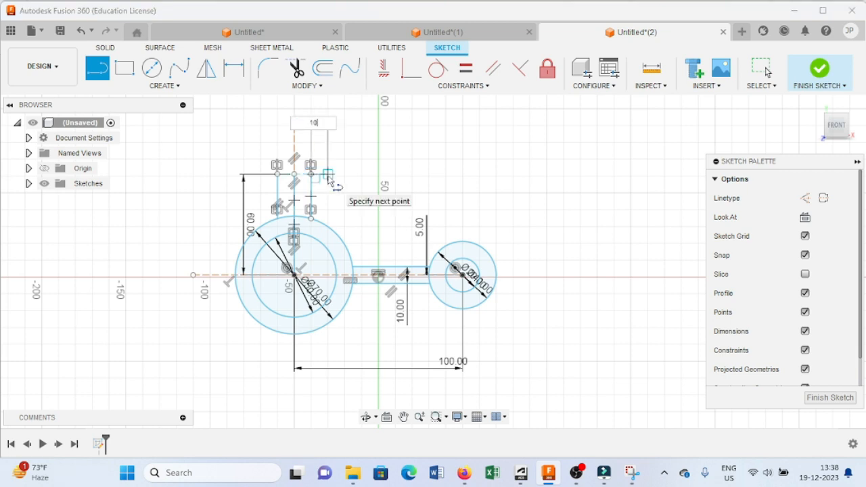
type("10")
key("Return")
key("Escape")
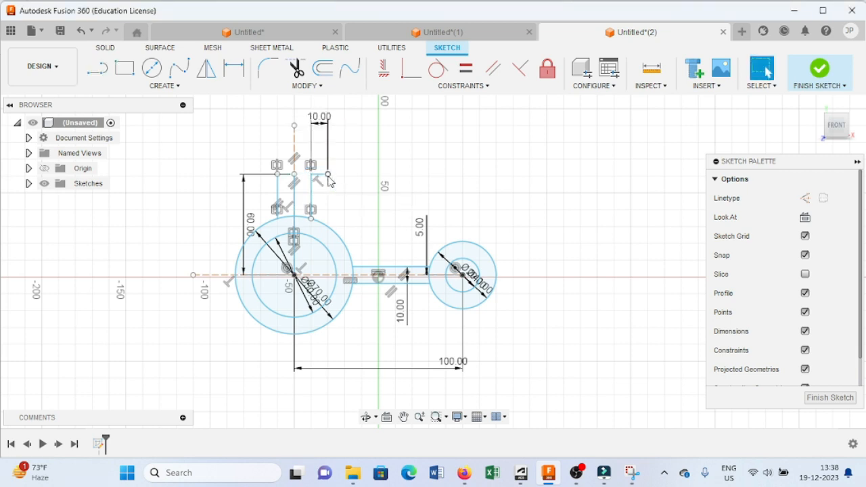
left_click(97, 69)
left_click(327, 174)
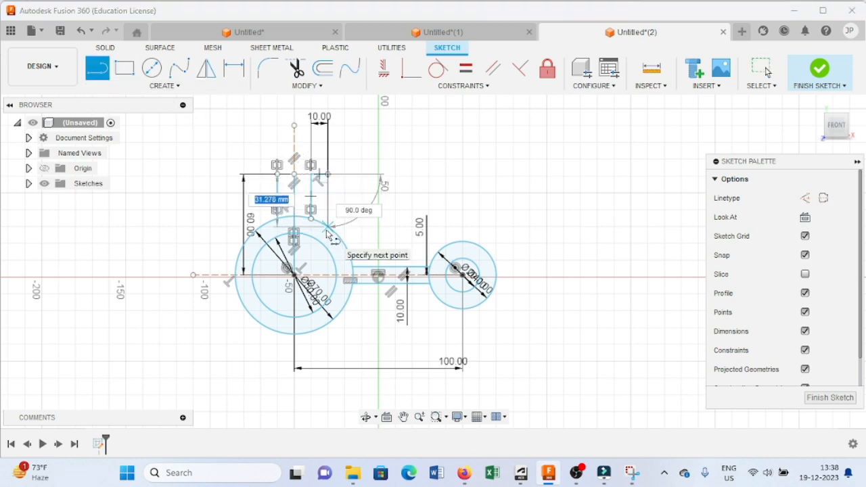
left_click(327, 226)
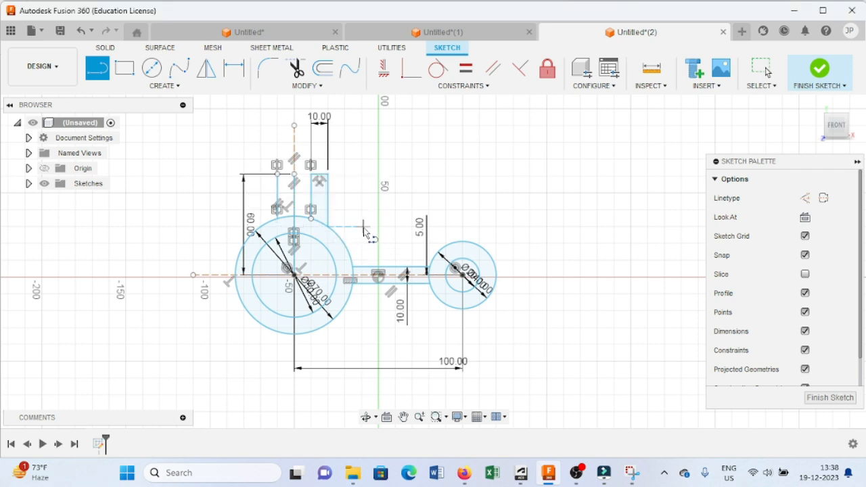
Outline the left fork prong with a 10 mm horizontal top line and a vertical line down to the large outer circle.
left_click(276, 175)
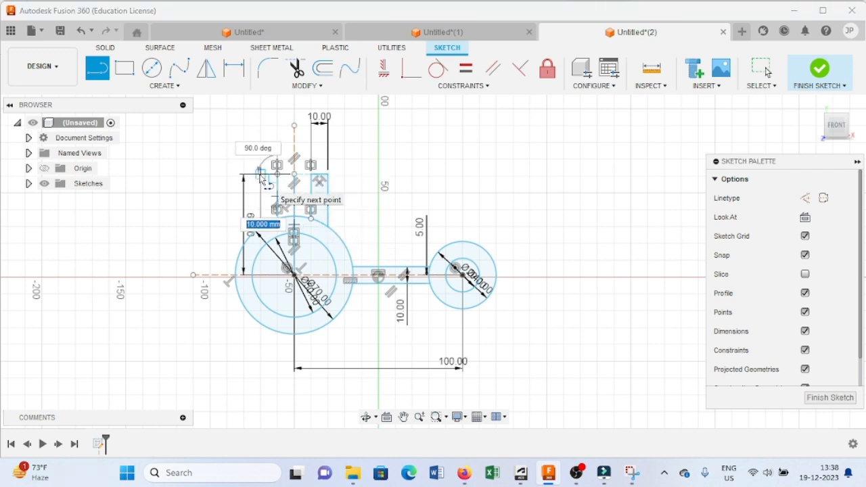
left_click(261, 175)
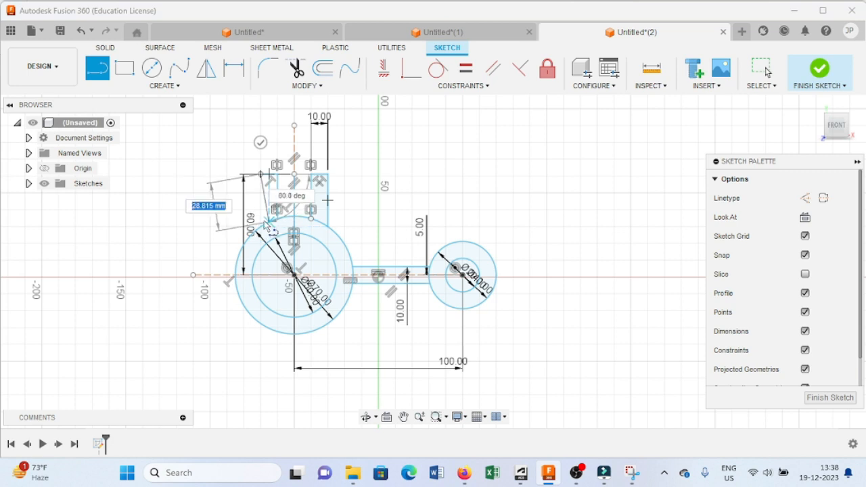
left_click(261, 225)
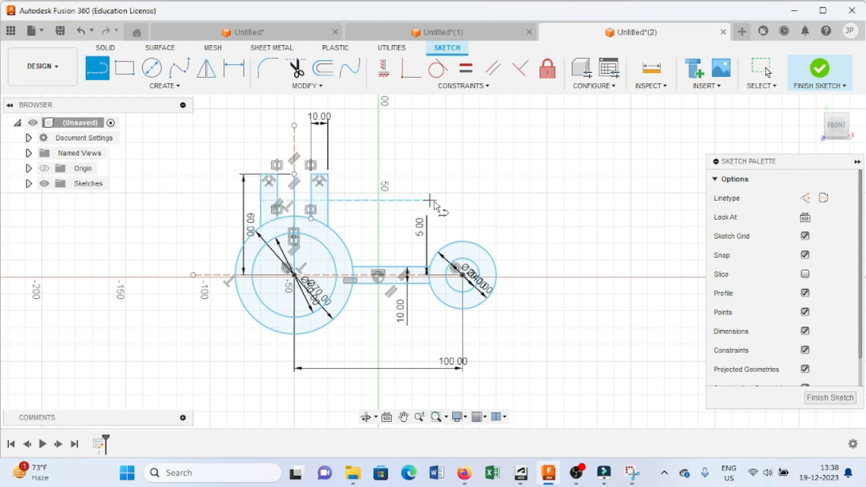
key("Escape")
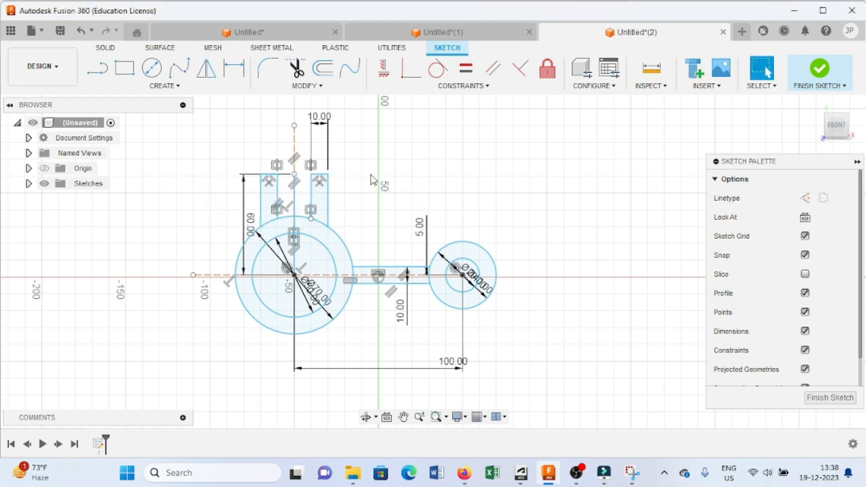
After consulting the Snipping Tool drawing, trim the outer circle's arcs at the base of both fork prongs in Fusion 360.
scroll(376, 180, "up", 5)
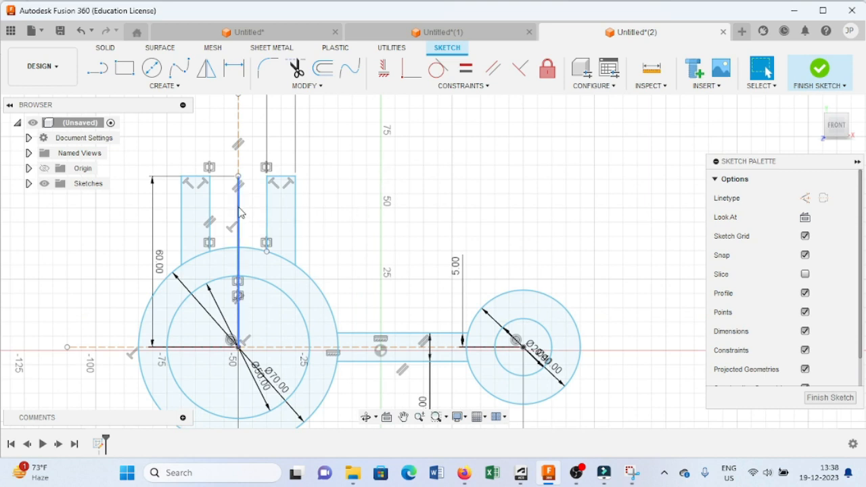
left_click(631, 472)
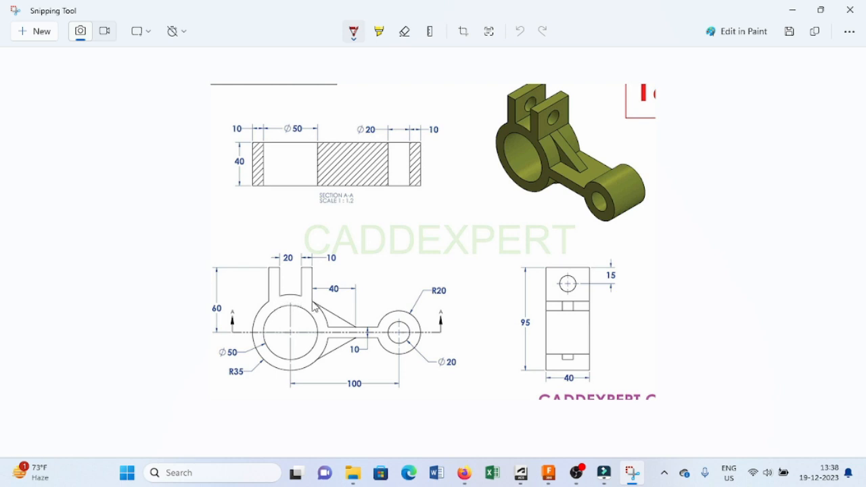
left_click(550, 475)
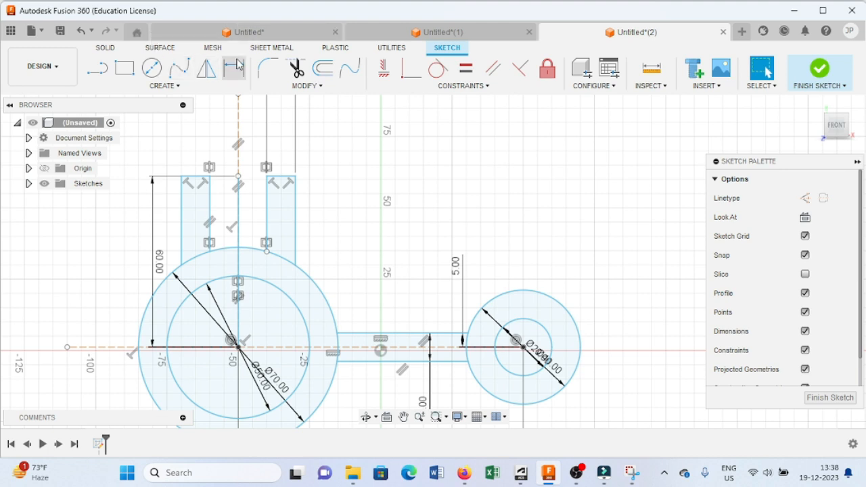
left_click(296, 69)
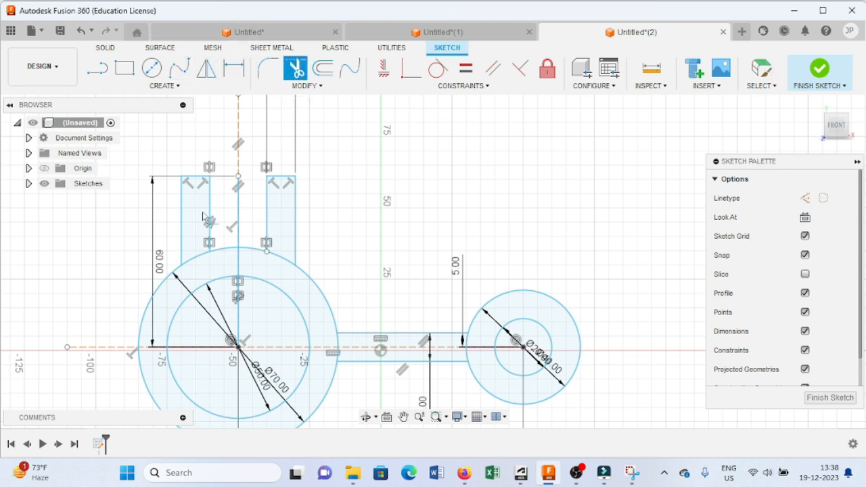
left_click(206, 260)
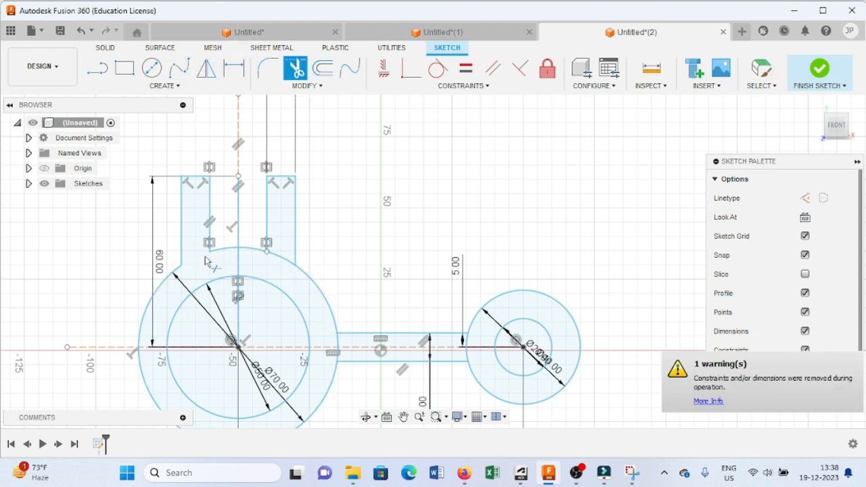
left_click(284, 258)
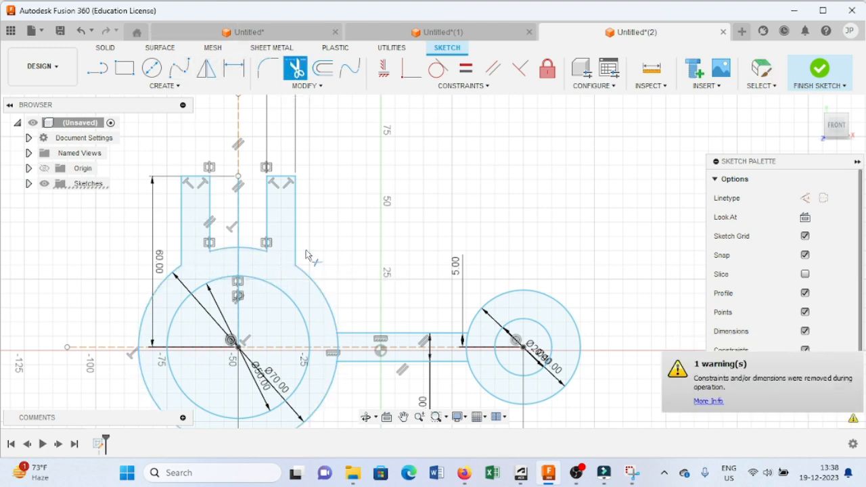
After rechecking the drawing in Snipping Tool, finish the bracket's front-plane sketch in Fusion 360.
left_click(632, 474)
left_click(633, 474)
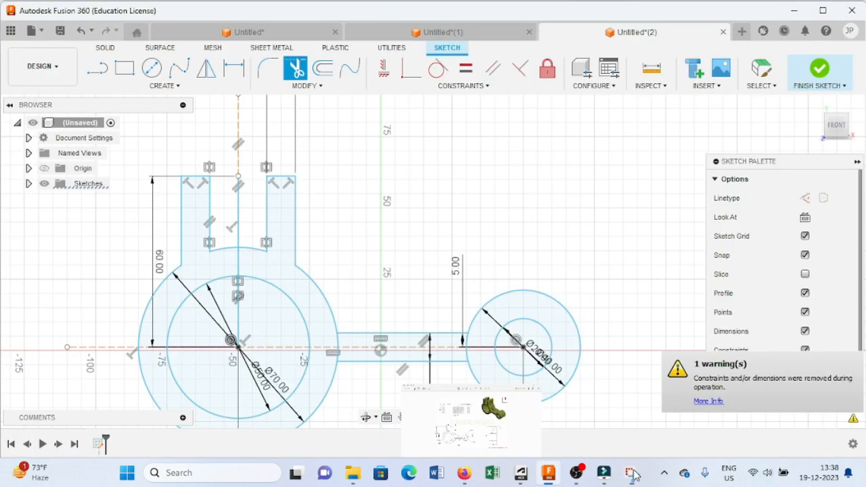
left_click(820, 70)
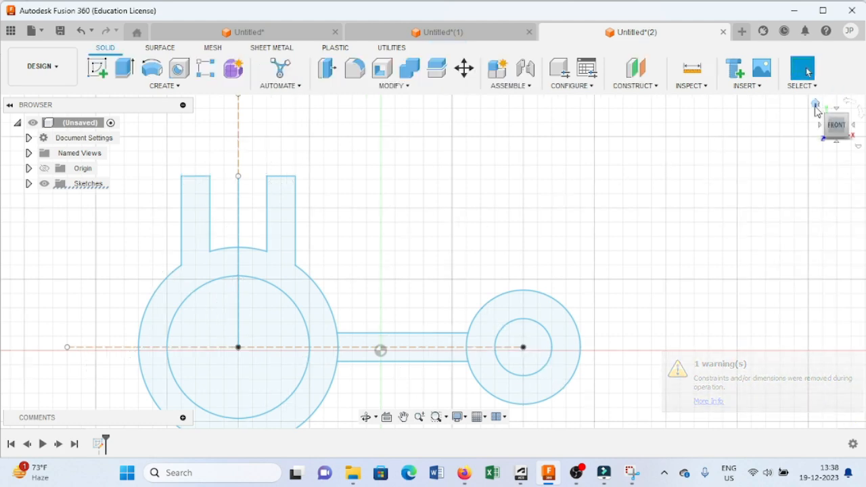
Extrude the forked boss, arm and small ring profiles 40 mm as a new body in Fusion 360, checking the depth in the Snipping Tool drawing.
left_click(815, 103)
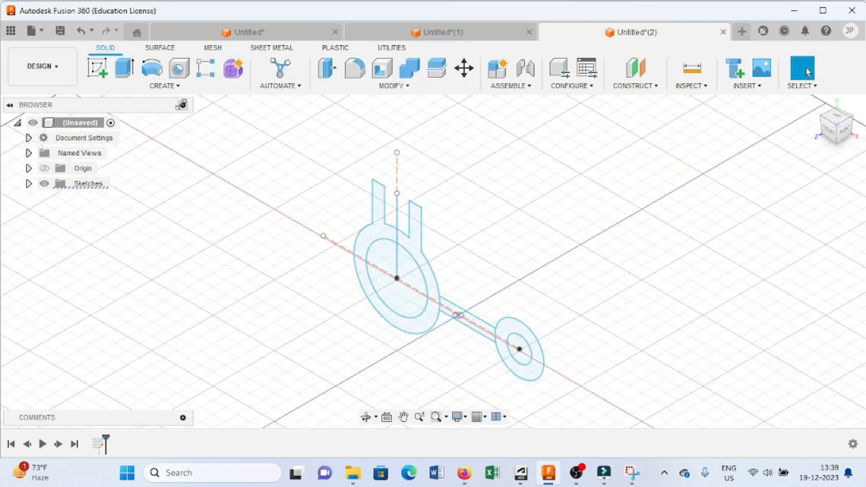
left_click(125, 67)
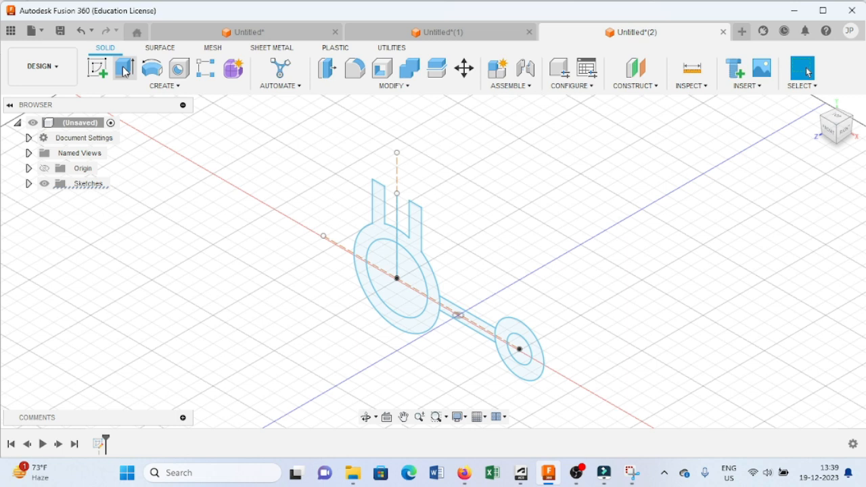
left_click(389, 246)
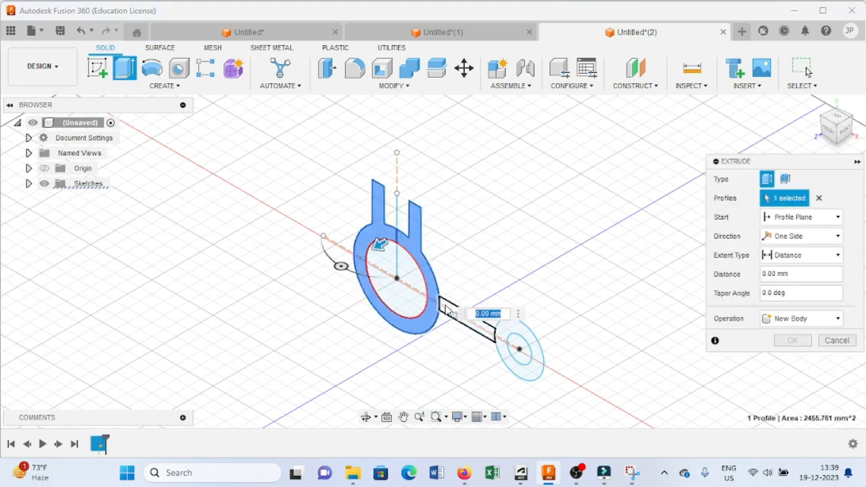
left_click(456, 315)
left_click(519, 330)
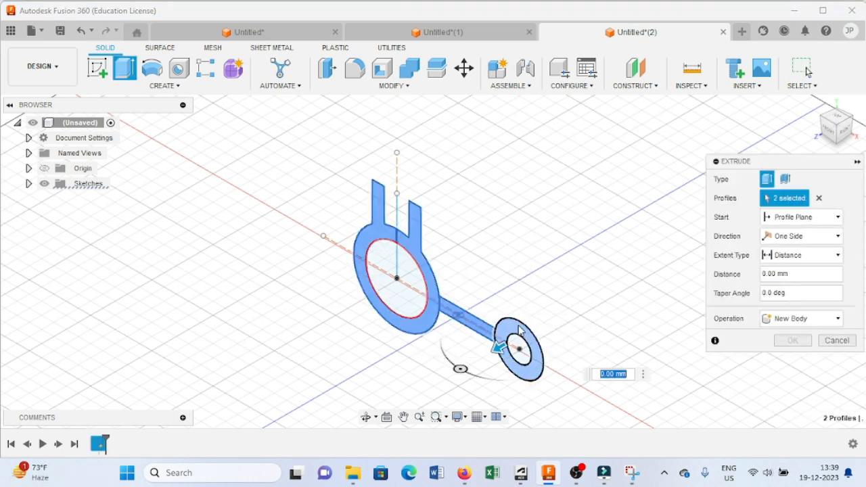
left_click(520, 348)
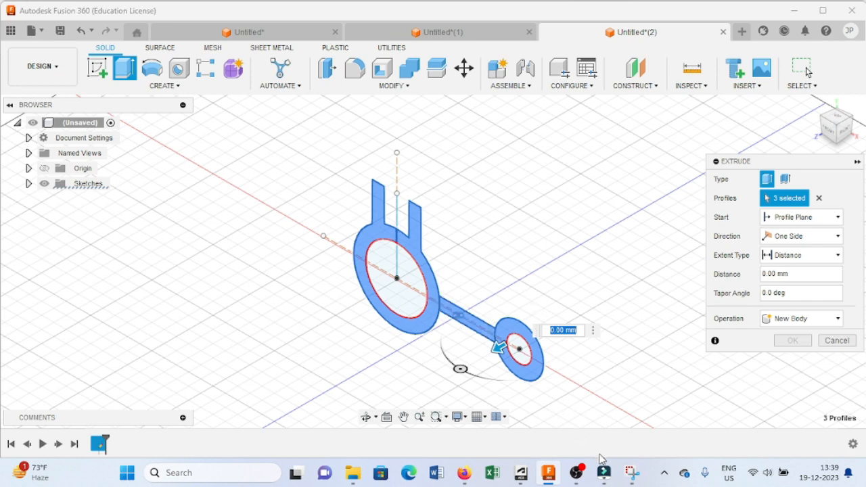
mouse_move(551, 479)
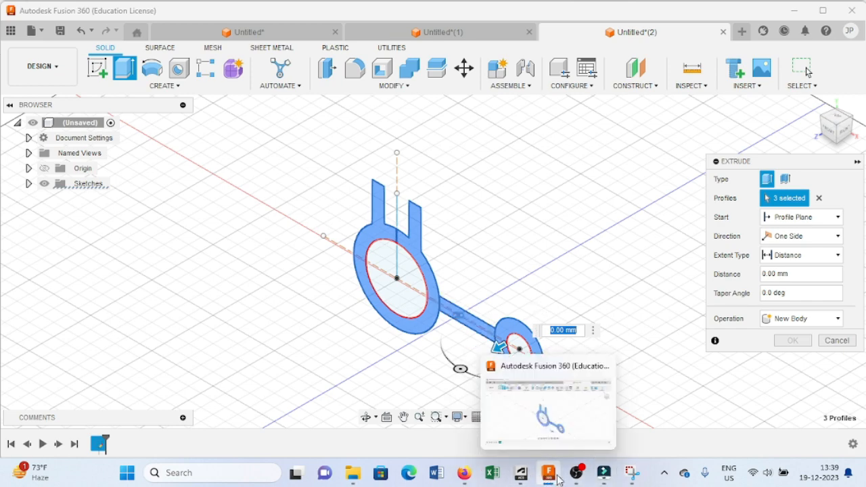
left_click(631, 472)
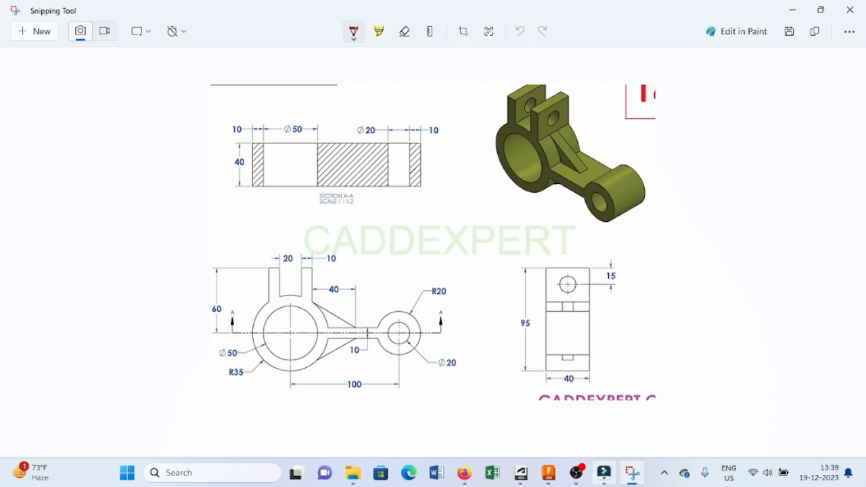
left_click(550, 475)
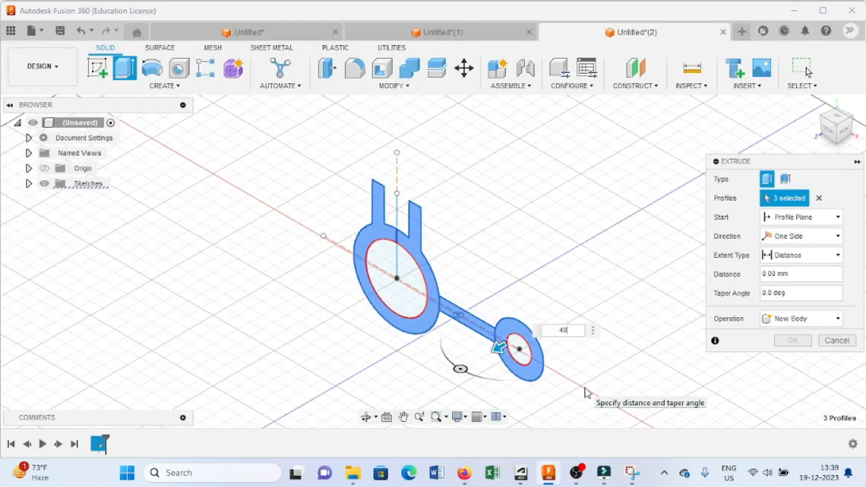
key("Return")
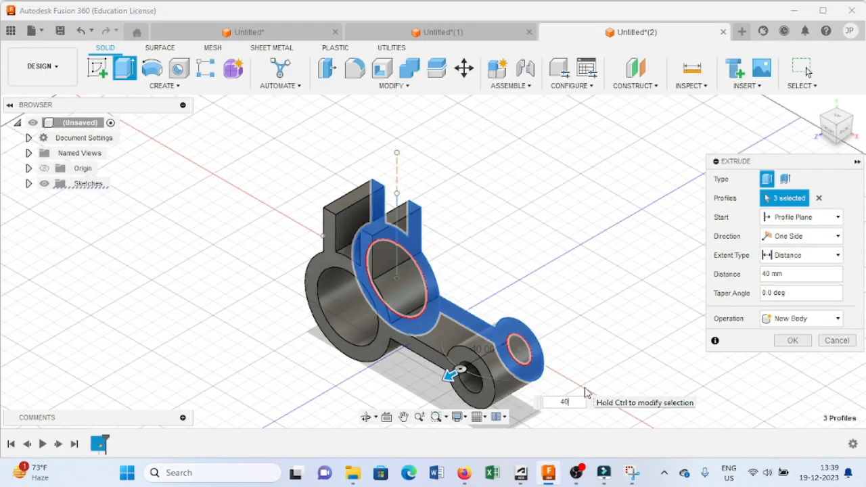
key("Return")
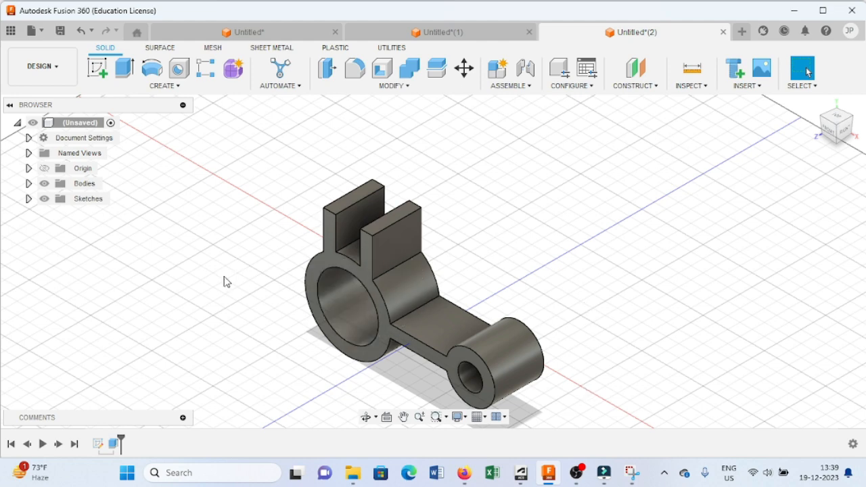
After checking the rib in the Snipping Tool drawing, construct a midplane between the bracket's front and back faces in Fusion 360.
middle_click_drag(198, 241, 295, 258, "shift")
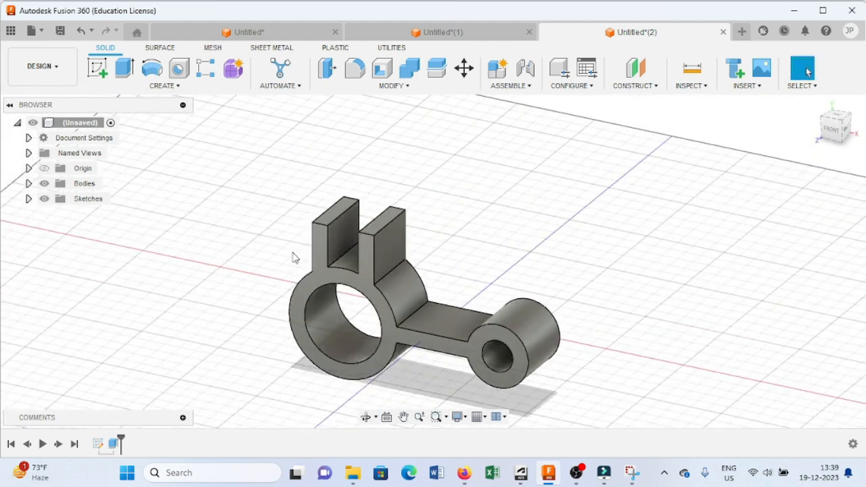
left_click(632, 473)
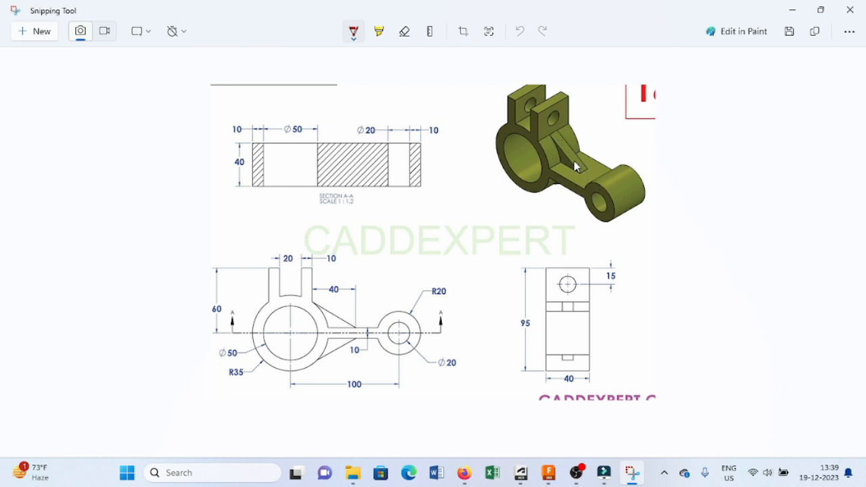
left_click(632, 473)
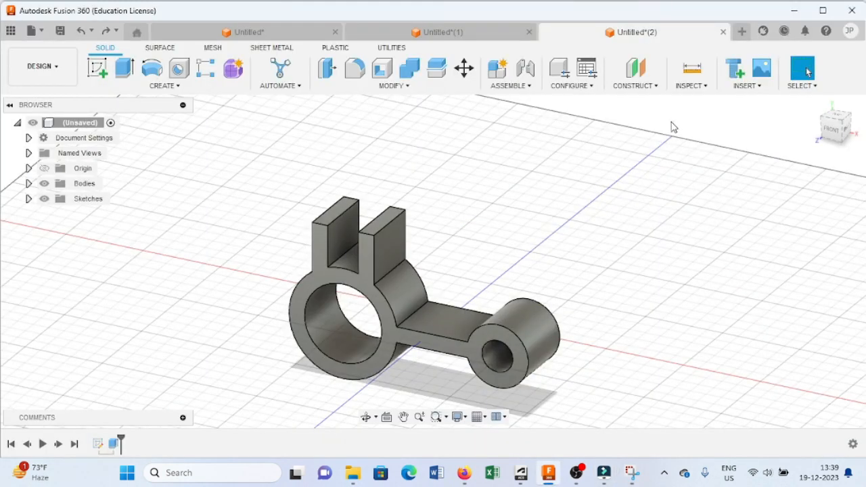
left_click(649, 93)
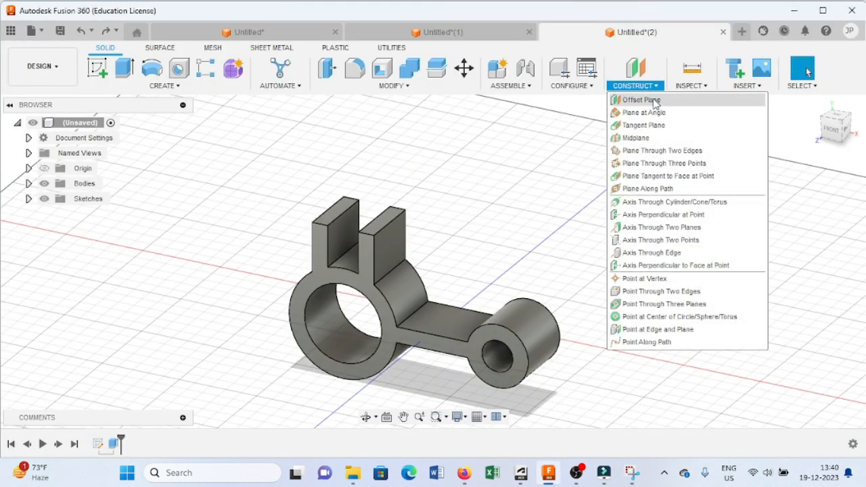
left_click(657, 139)
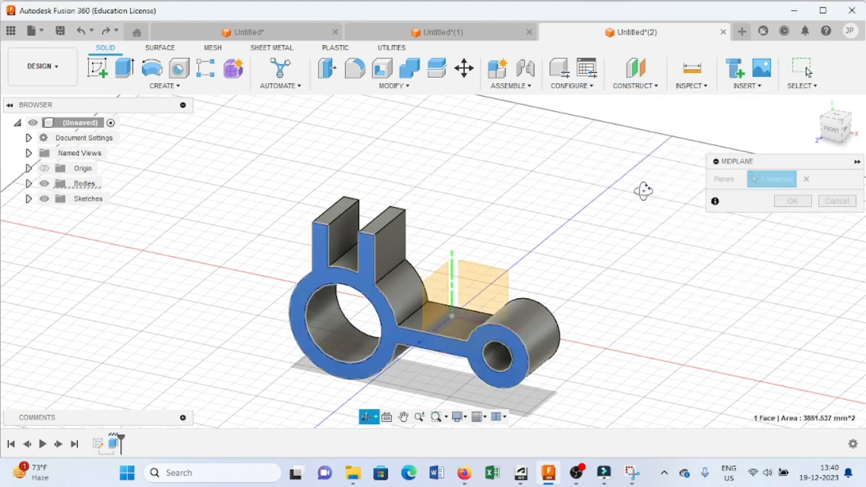
middle_click_drag(643, 190, 543, 198, "shift")
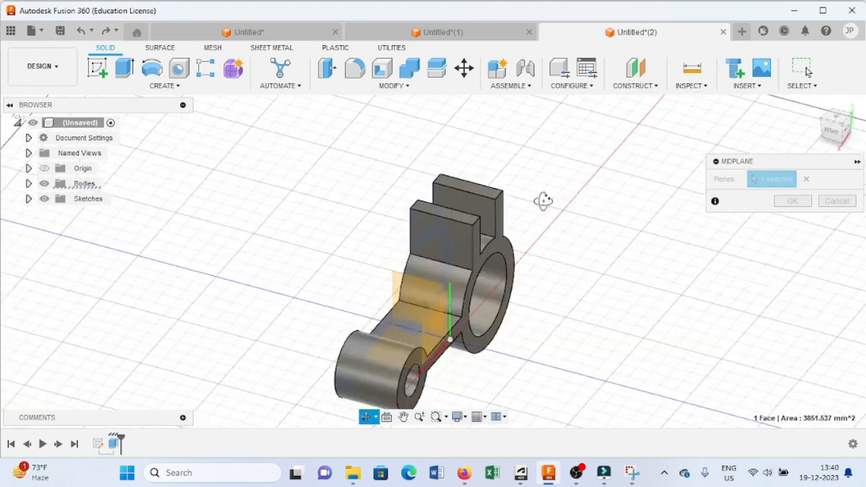
left_click(502, 253)
left_click(792, 201)
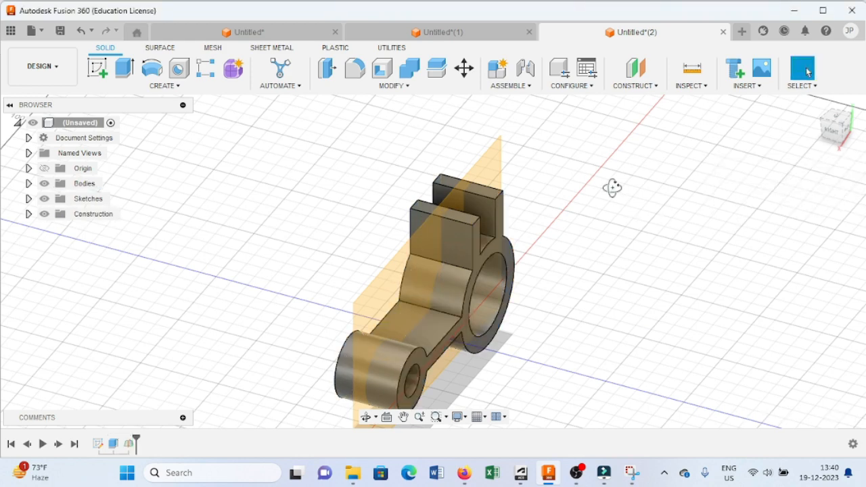
Start a sketch on the bracket's midplane.
middle_click_drag(613, 185, 618, 203, "shift")
left_click(458, 255)
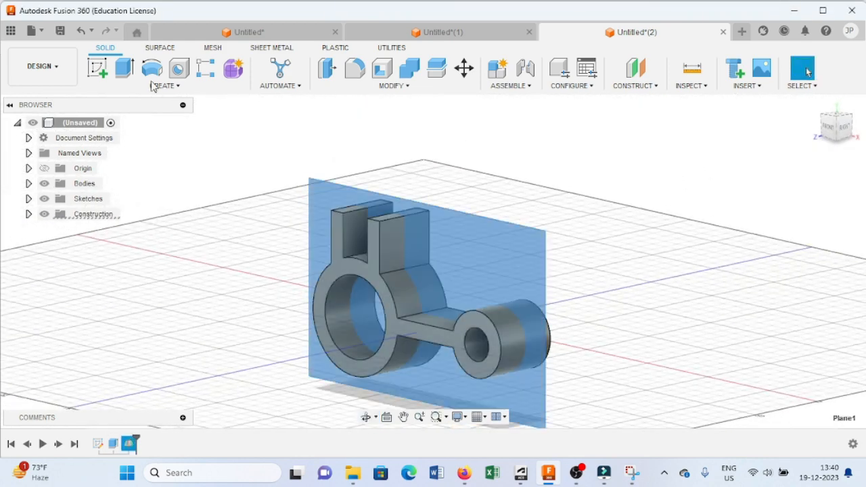
left_click(102, 74)
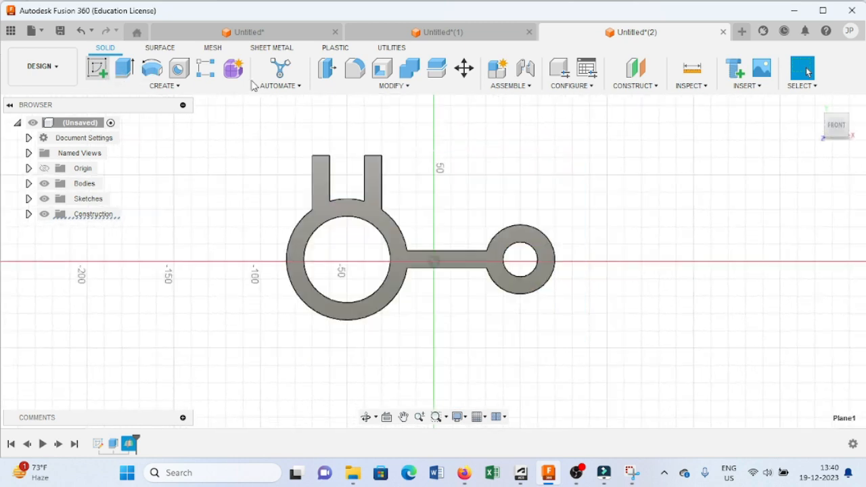
Consulting the Snipping Tool drawing, sketch a sloping rib line from the right prong's base to the arm's upper edge, 40 mm across, and finish the sketch.
left_click(97, 68)
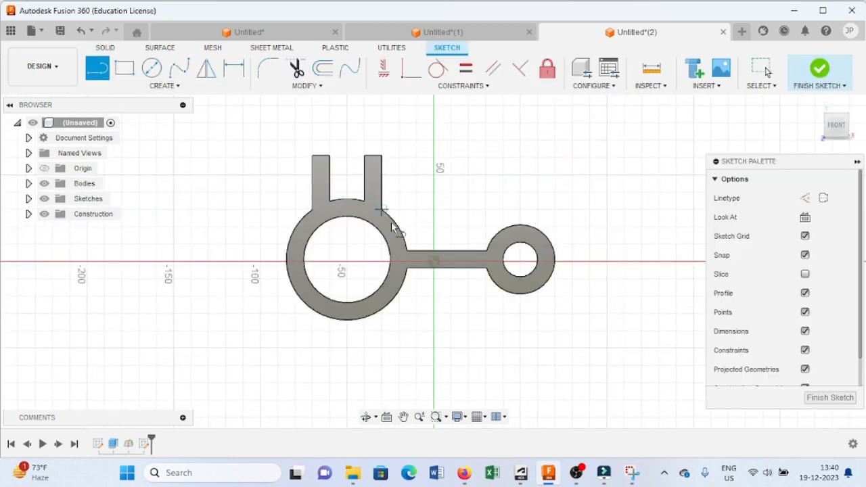
left_click(632, 473)
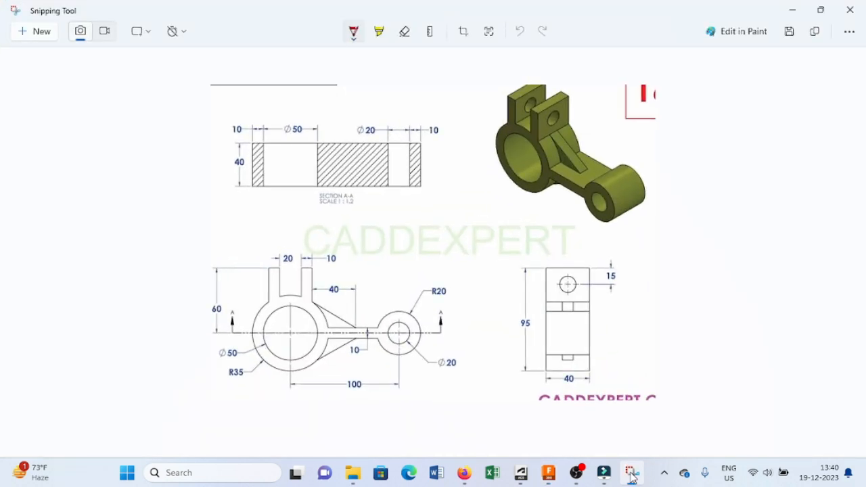
left_click(631, 473)
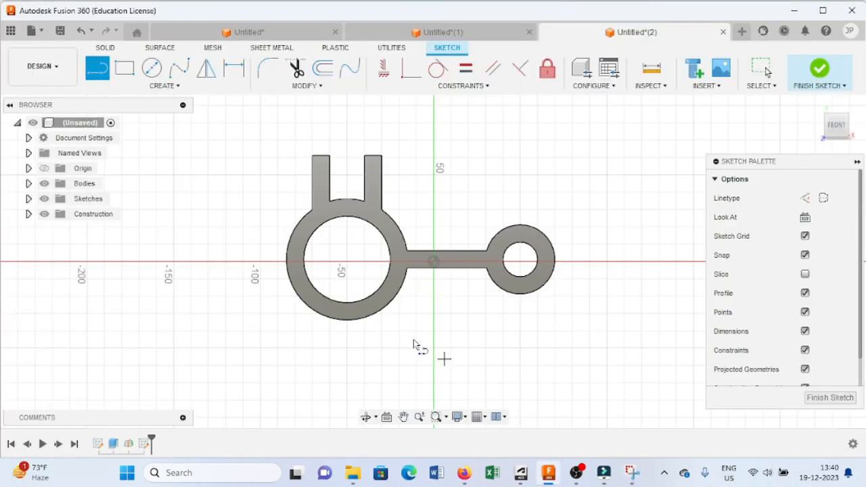
left_click(382, 210)
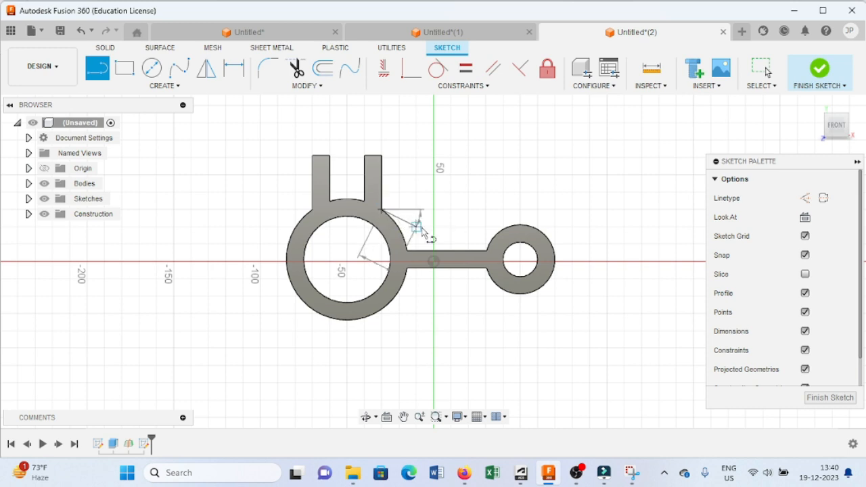
left_click(632, 473)
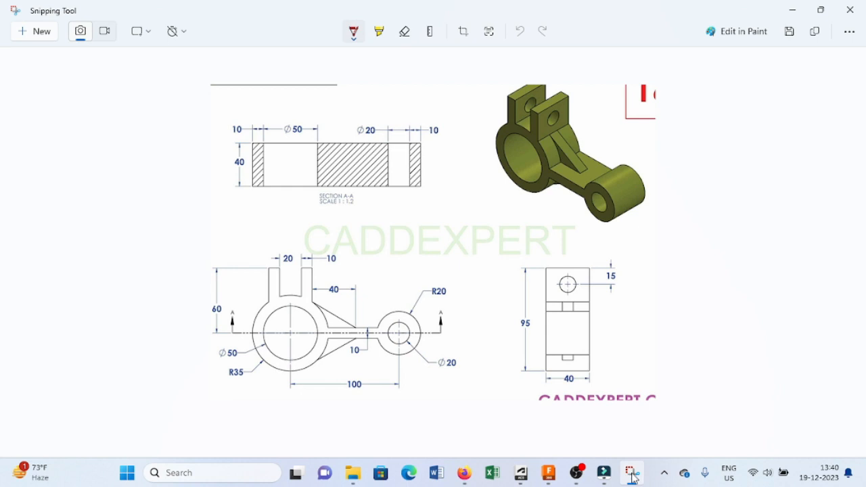
left_click(634, 475)
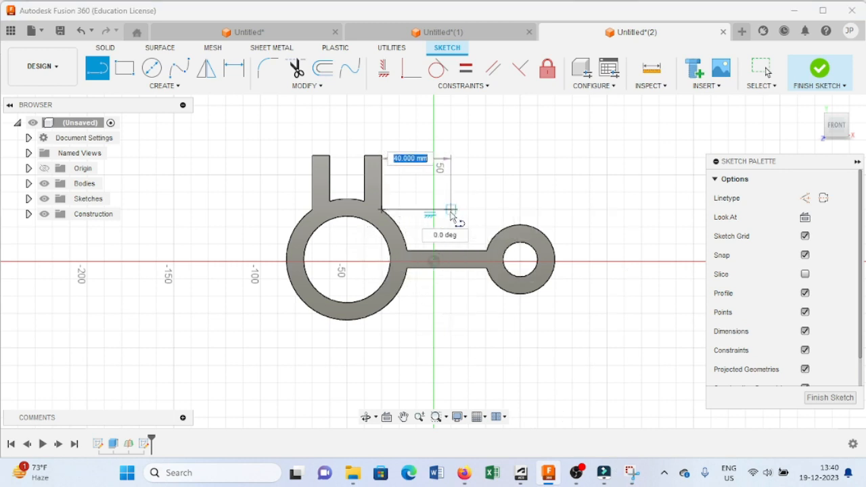
left_click(450, 250)
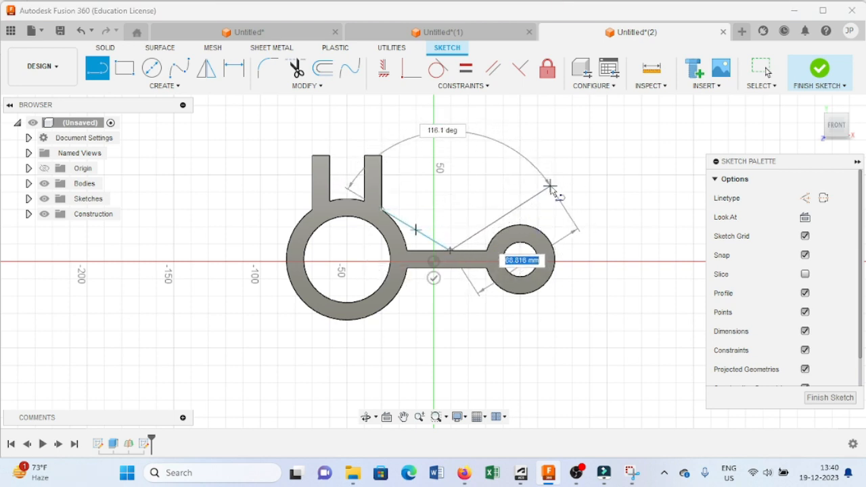
key("Escape")
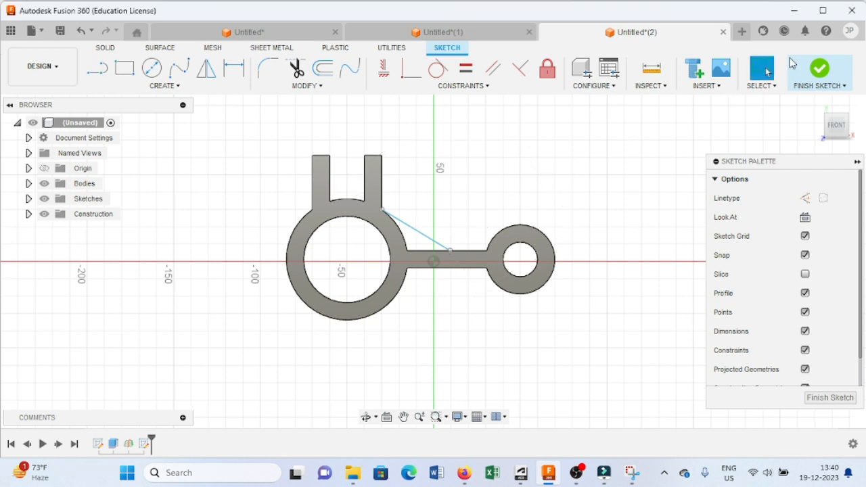
left_click(820, 69)
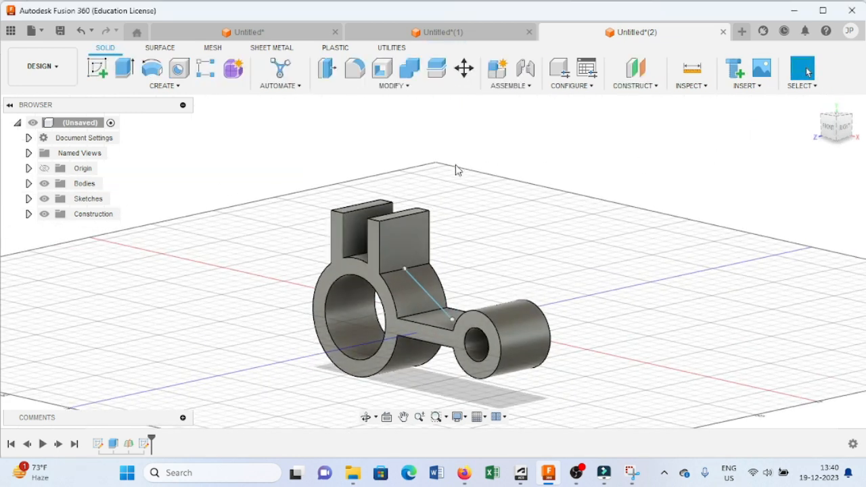
Create a 10 mm thick rib from the sloping line in Fusion 360, checking it against the Snipping Tool drawing.
left_click(179, 86)
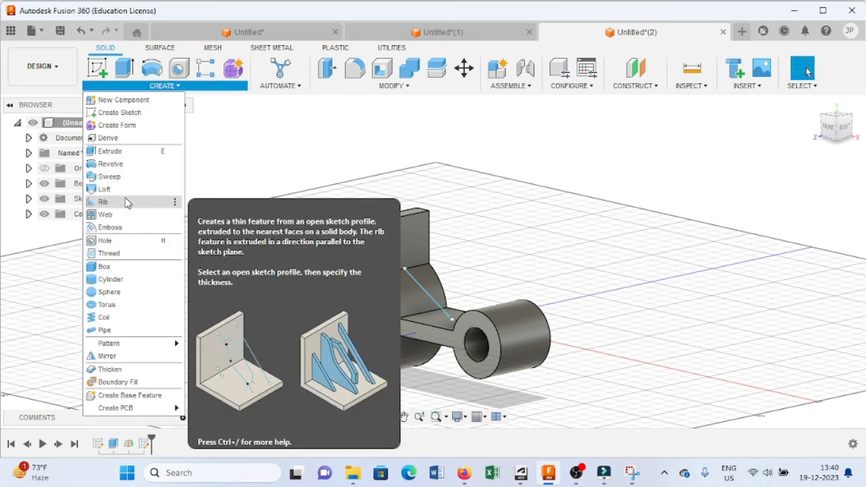
left_click(126, 201)
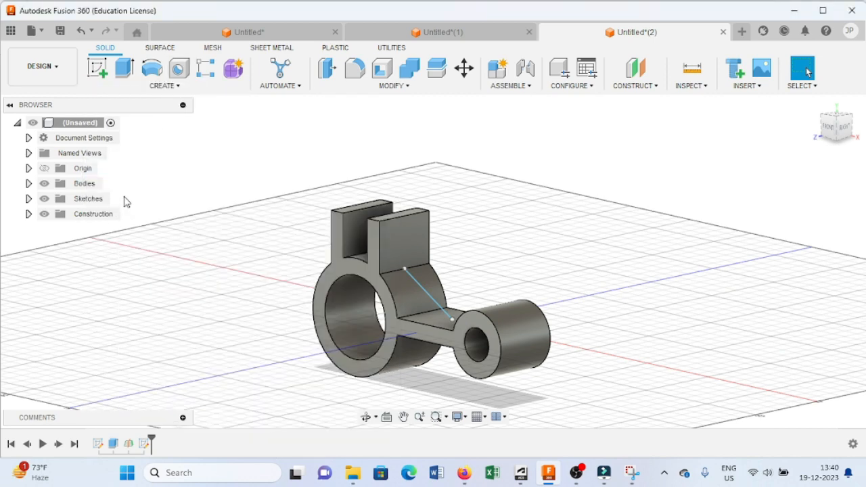
left_click(418, 300)
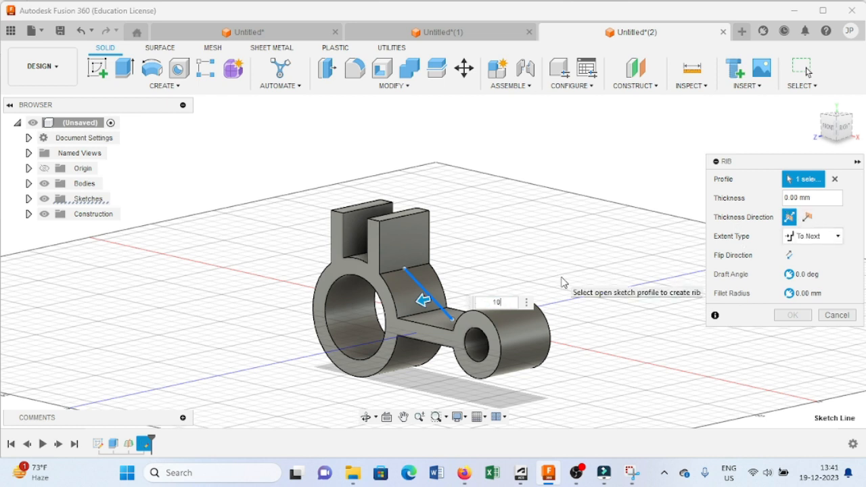
key("Return")
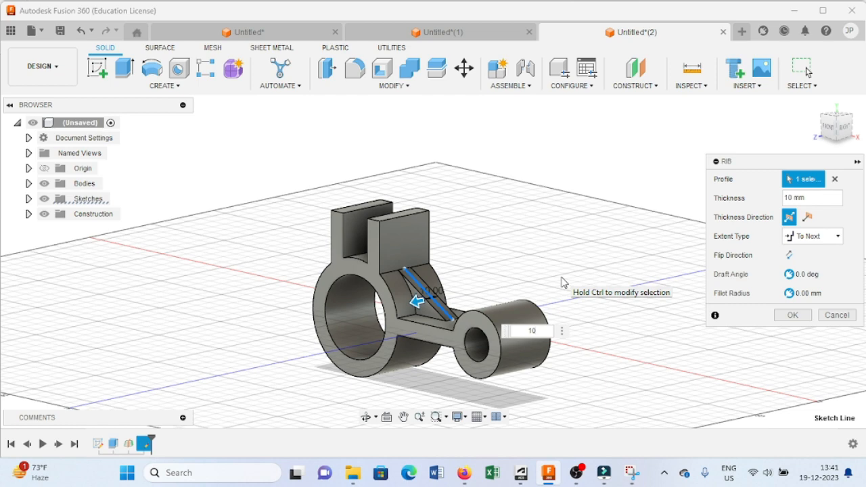
left_click(632, 474)
left_click(633, 473)
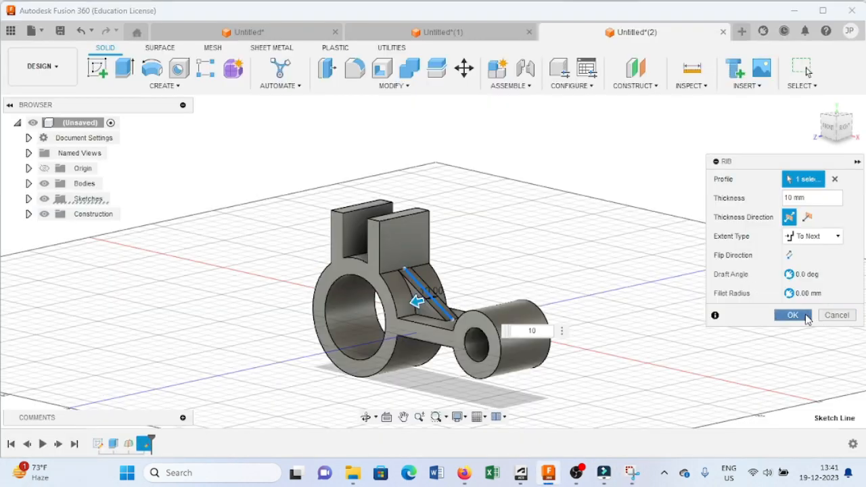
left_click(791, 316)
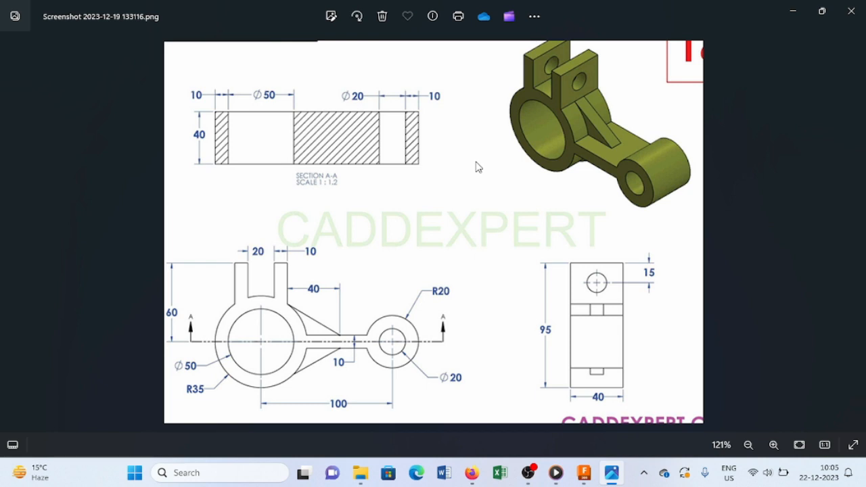
Switch from the drawing image to Fusion 360 and sketch a 10 mm diameter circle on the right fork prong's outer face.
key("alt+Tab")
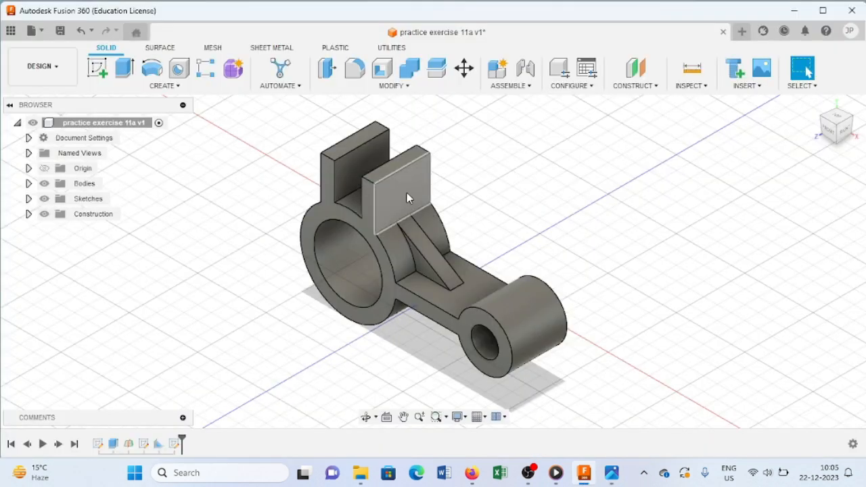
left_click(407, 197)
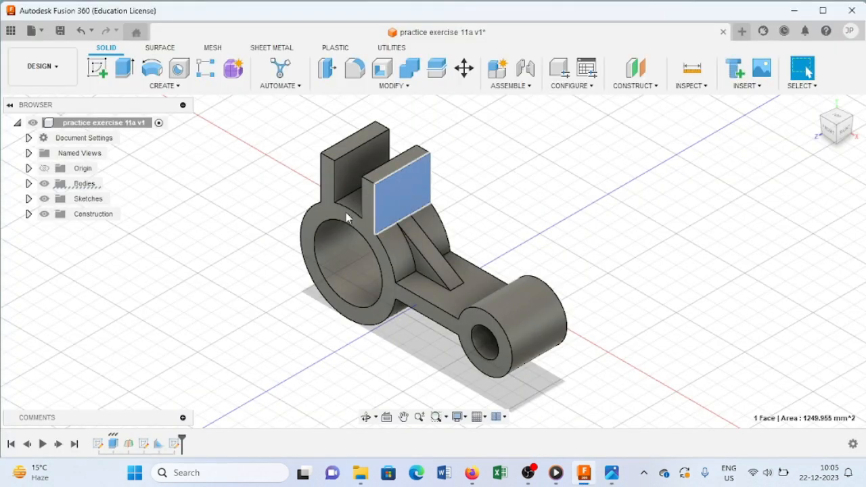
left_click(98, 69)
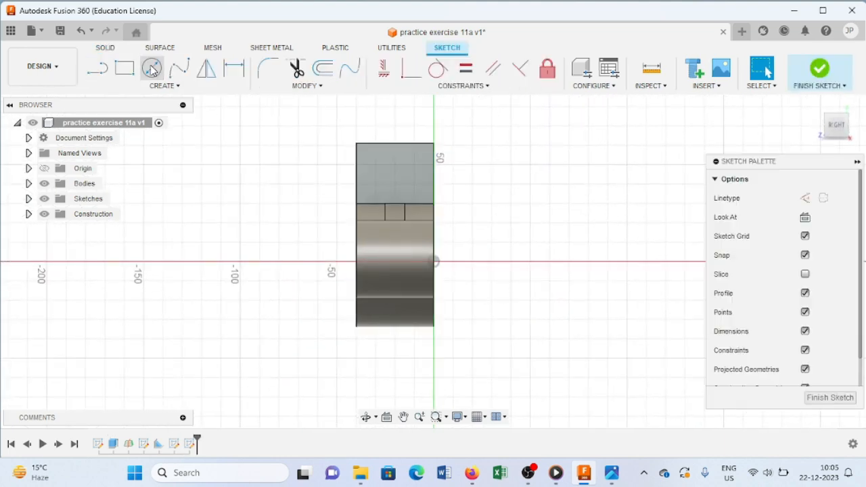
left_click(152, 69)
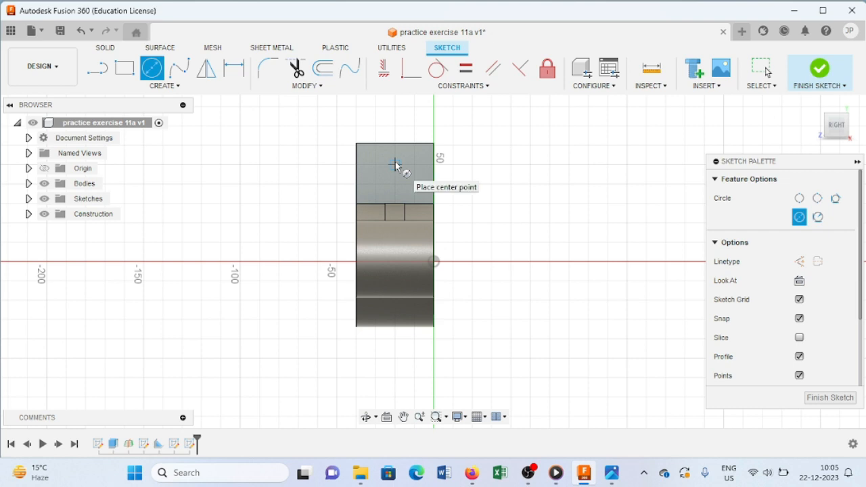
left_click(392, 174)
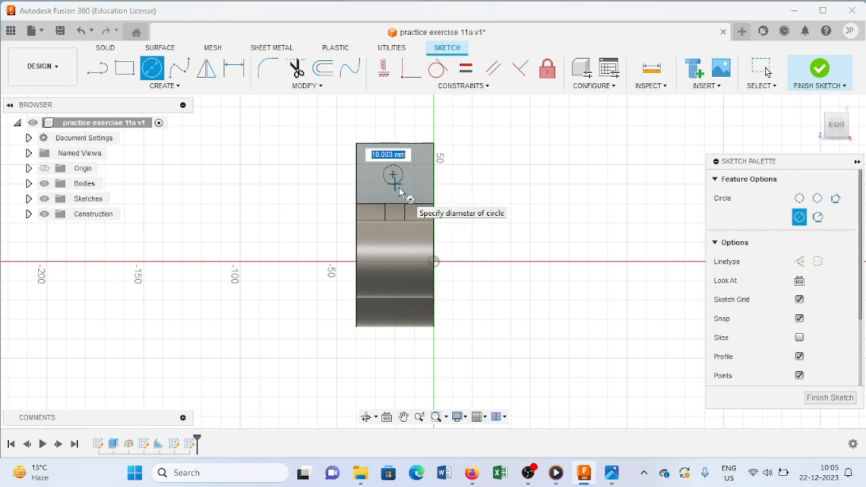
type("10")
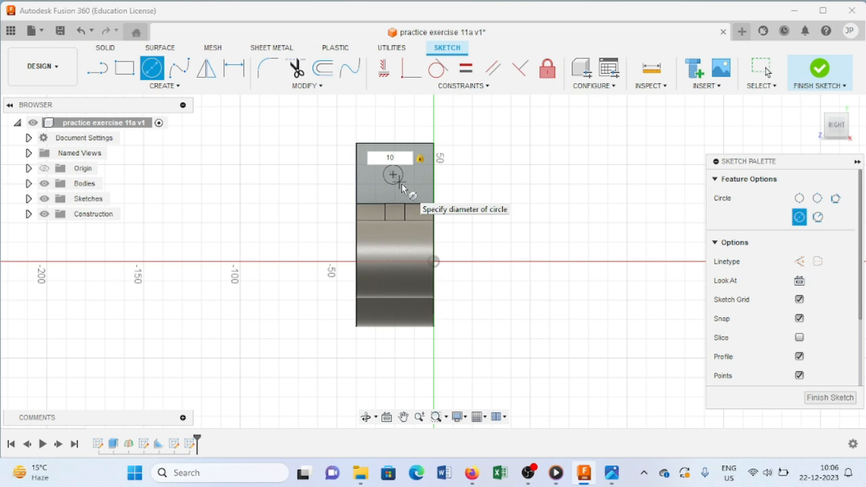
key("Return")
key("Escape")
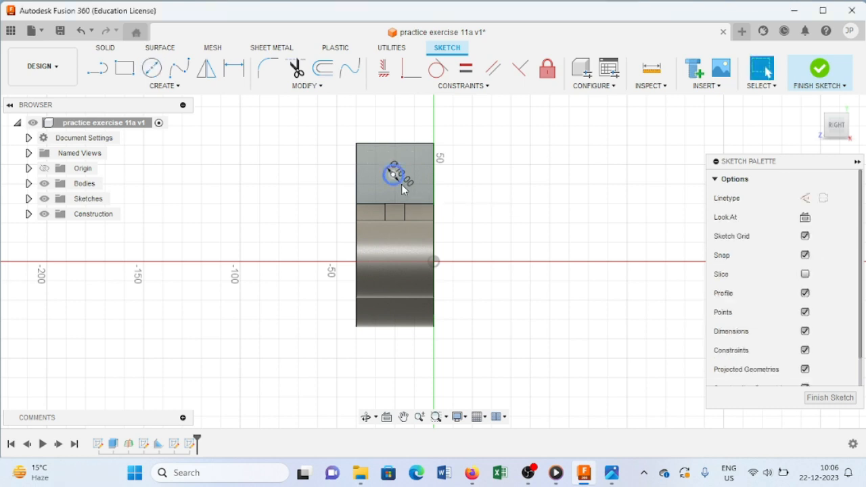
Dimension the circle's centre 15 mm below the prong's upper edge and finish the sketch.
left_click(233, 67)
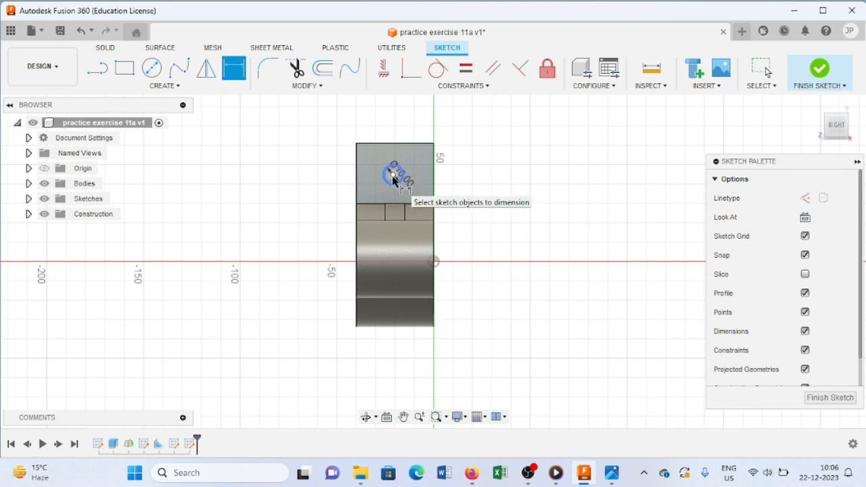
left_click(394, 173)
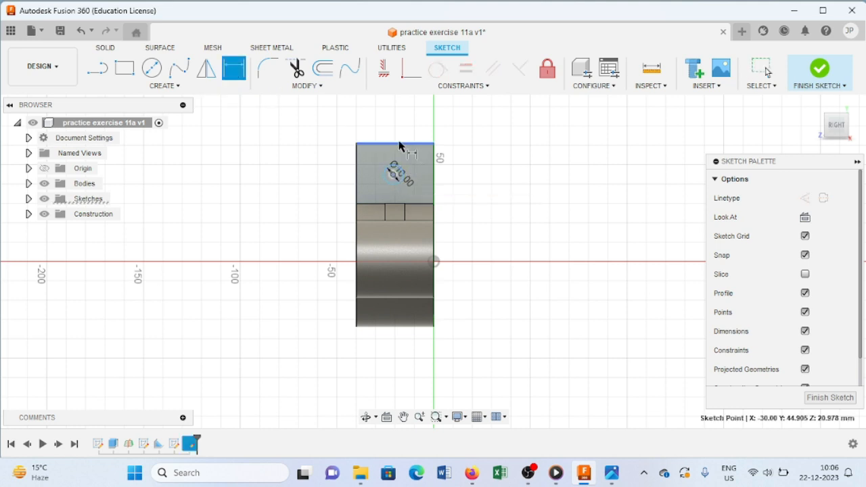
left_click(399, 146)
left_click(393, 174)
left_click(544, 163)
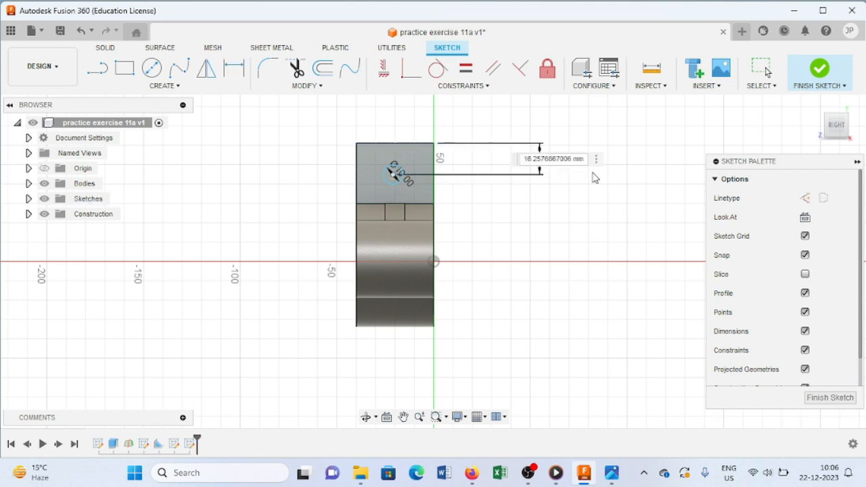
type("1")
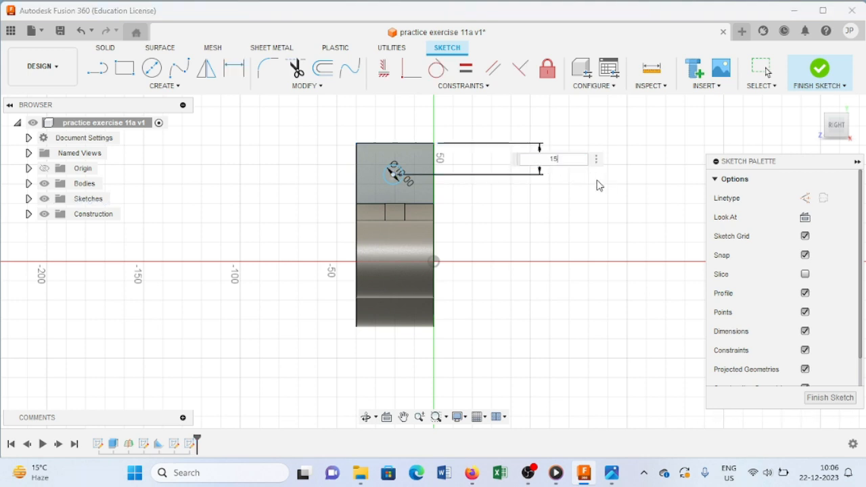
type("5")
key("Return")
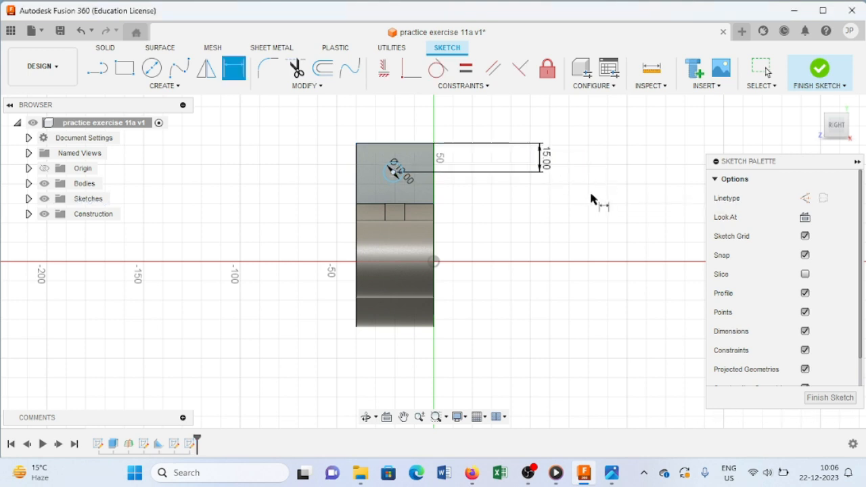
left_click(826, 72)
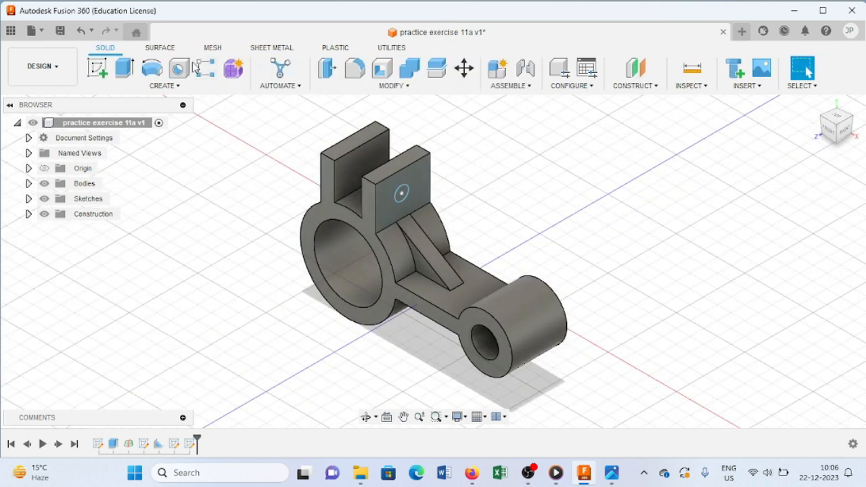
Extrude the circle -70 mm as a cut through both fork prongs and check the bracket against the reference drawing image.
left_click(125, 67)
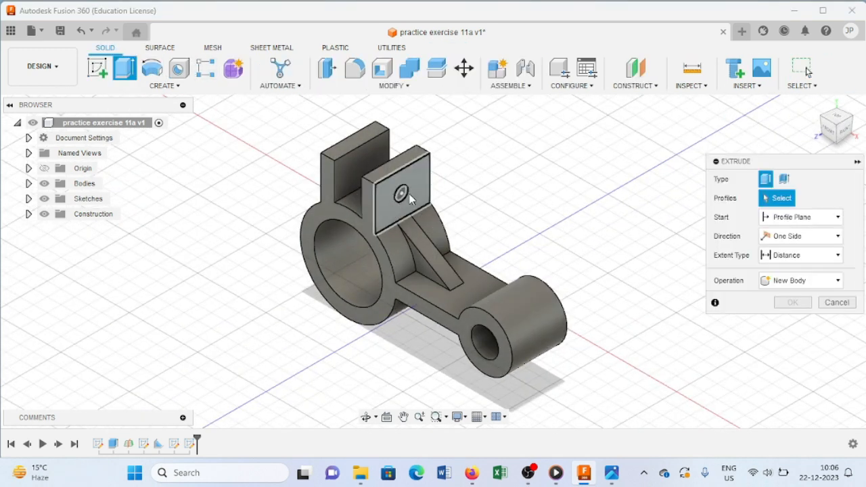
left_click(399, 194)
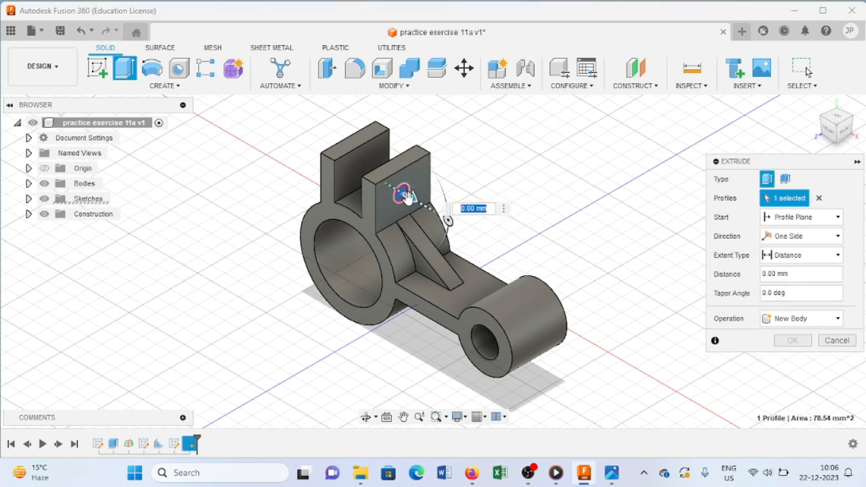
left_click_drag(412, 197, 296, 133)
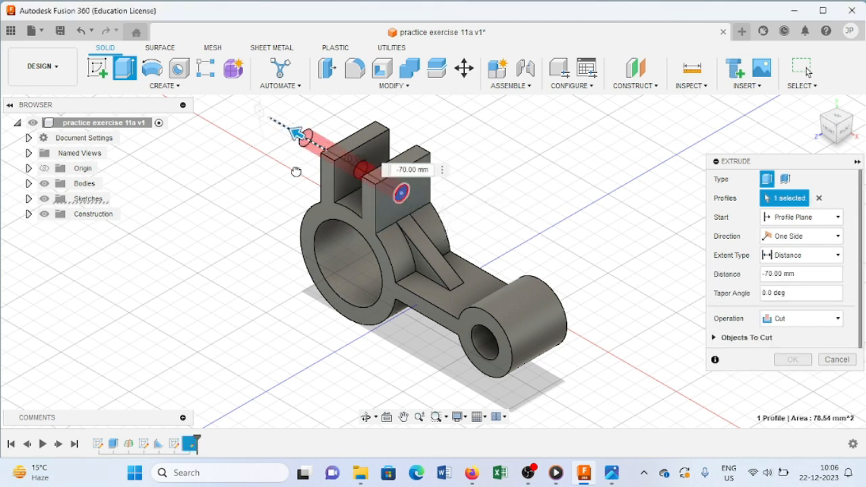
left_click(793, 360)
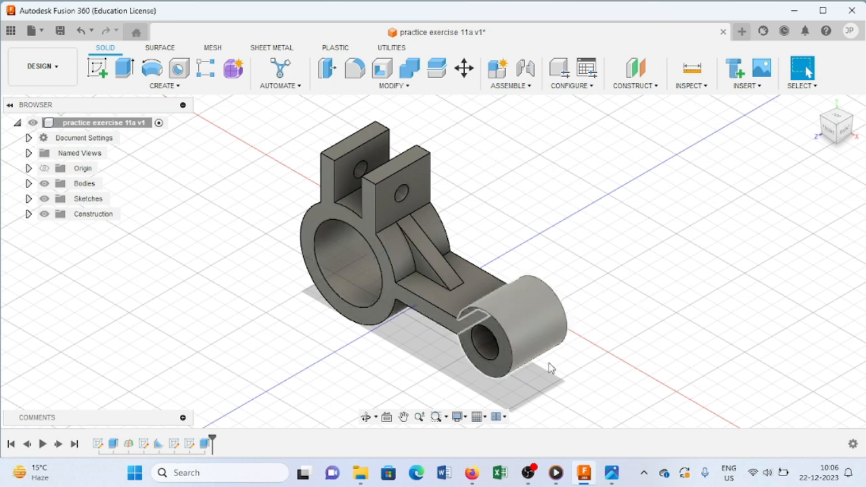
left_click(612, 473)
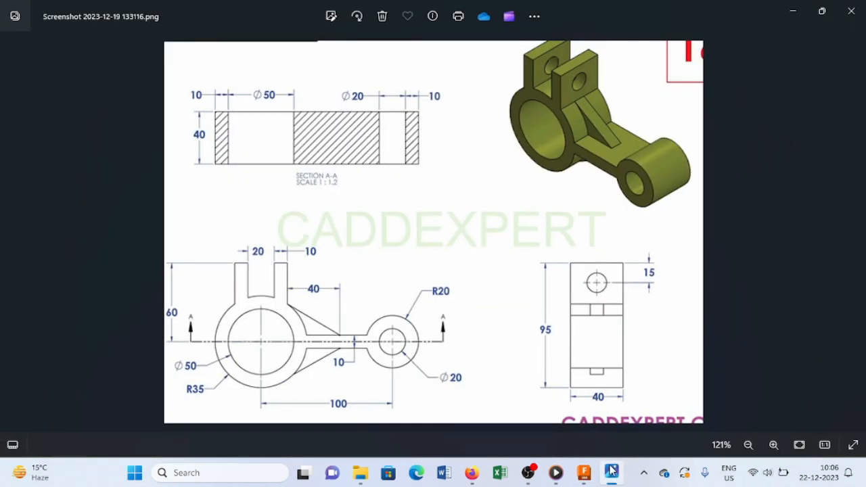
left_click(792, 15)
Apply the Paint - Enamel Glossy (Yellow) appearance to the whole bracket body and collapse the appearance settings.
left_click(398, 87)
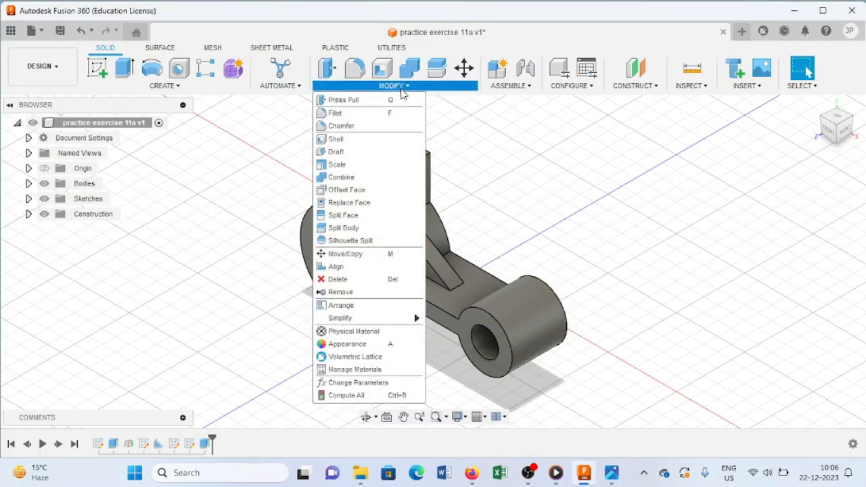
left_click(364, 346)
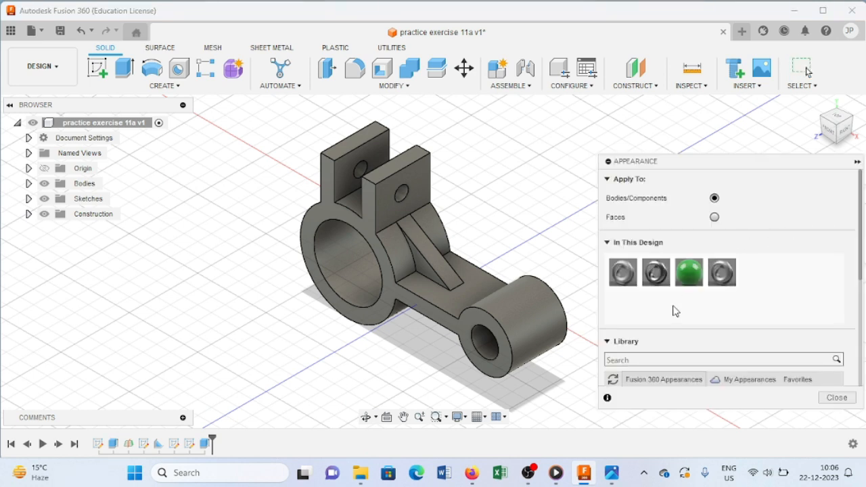
scroll(675, 312, "down", 5)
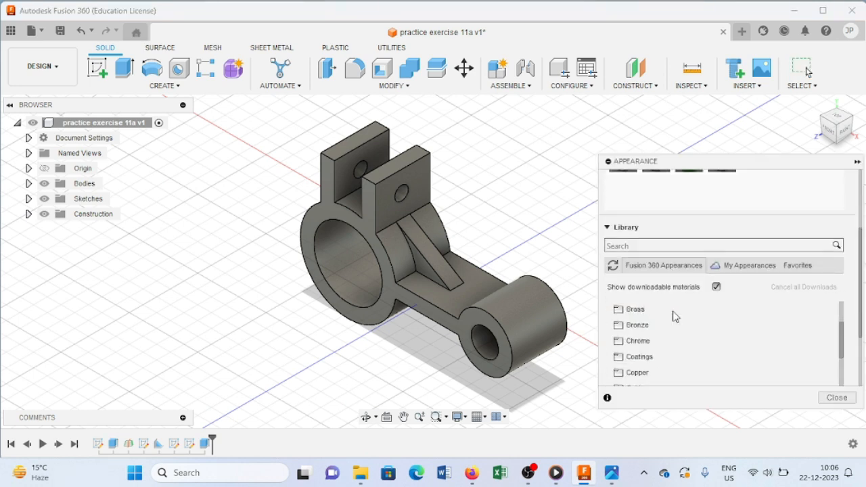
scroll(675, 316, "down", 10)
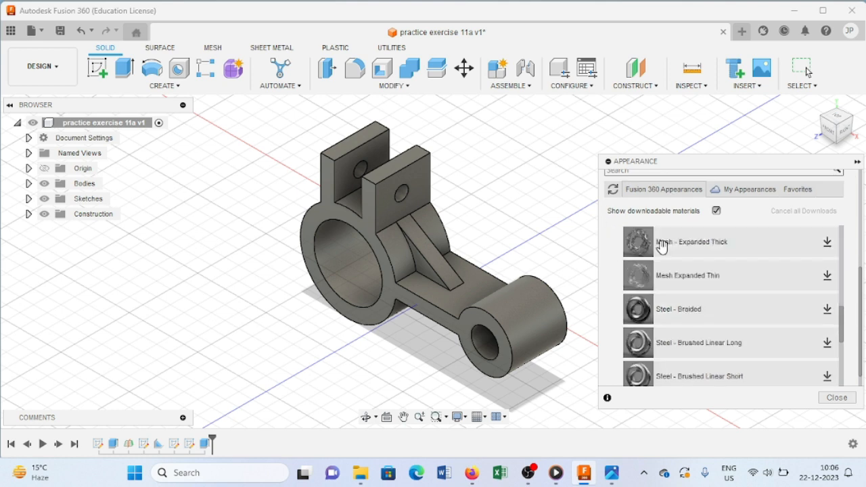
scroll(698, 325, "down", 5)
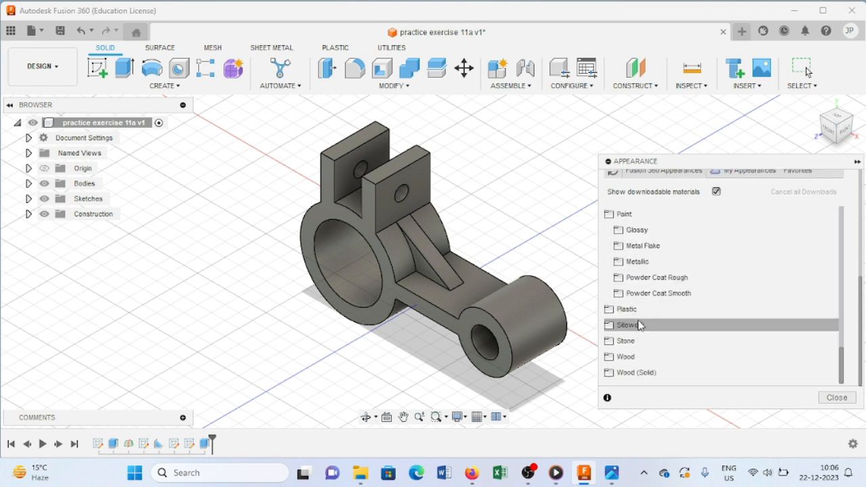
left_click(652, 230)
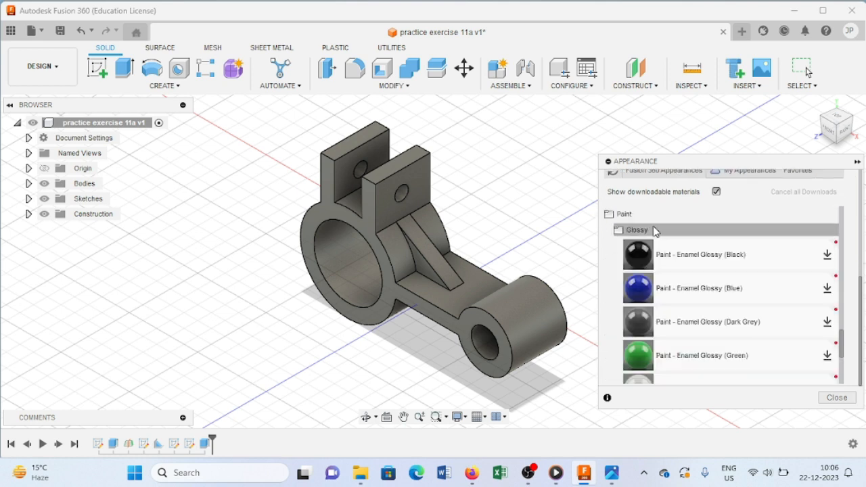
scroll(682, 306, "down", 2)
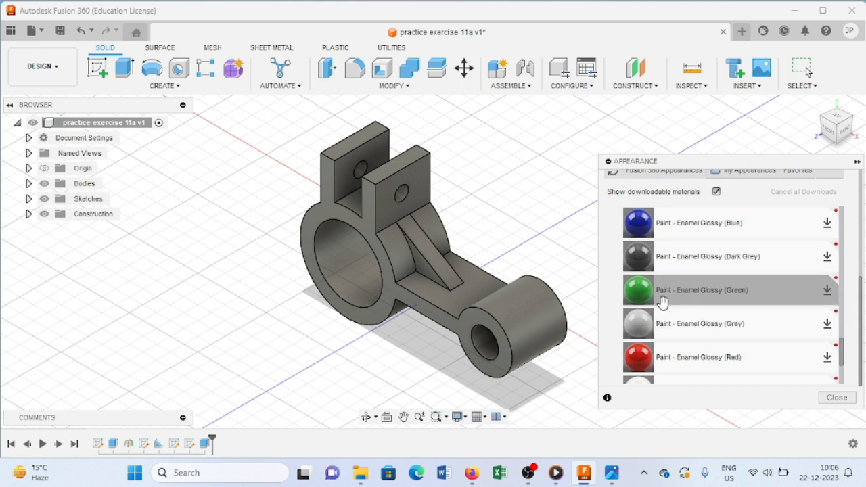
scroll(660, 318, "down", 3)
mouse_move(657, 324)
left_mouse_down()
mouse_move(646, 335)
mouse_move(409, 261)
mouse_move(416, 261)
left_mouse_up()
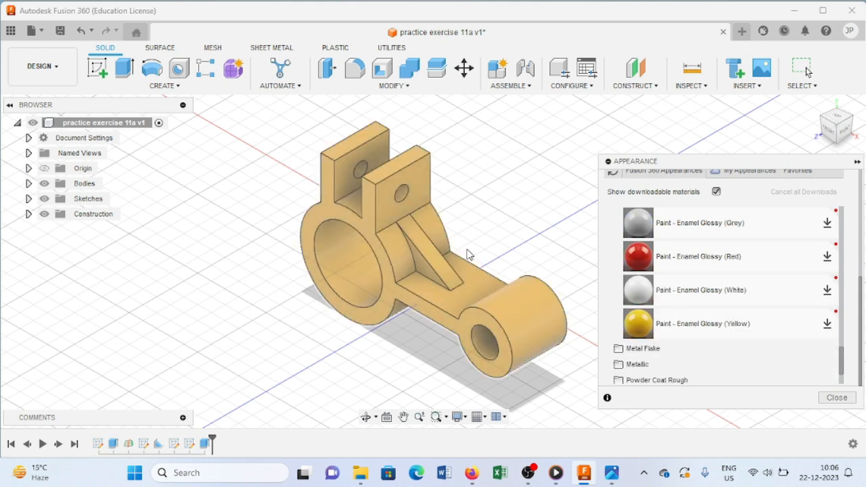
left_click(856, 163)
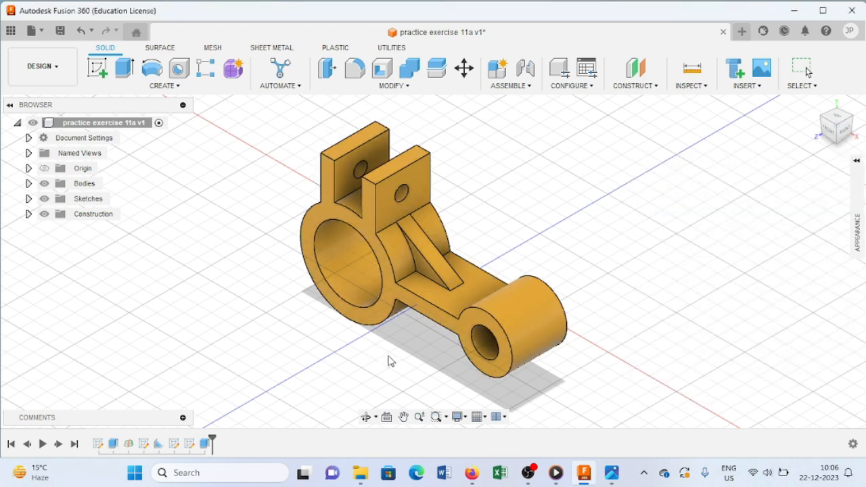
Switch to the reference drawing image to compare it with the coloured bracket.
left_click(615, 476)
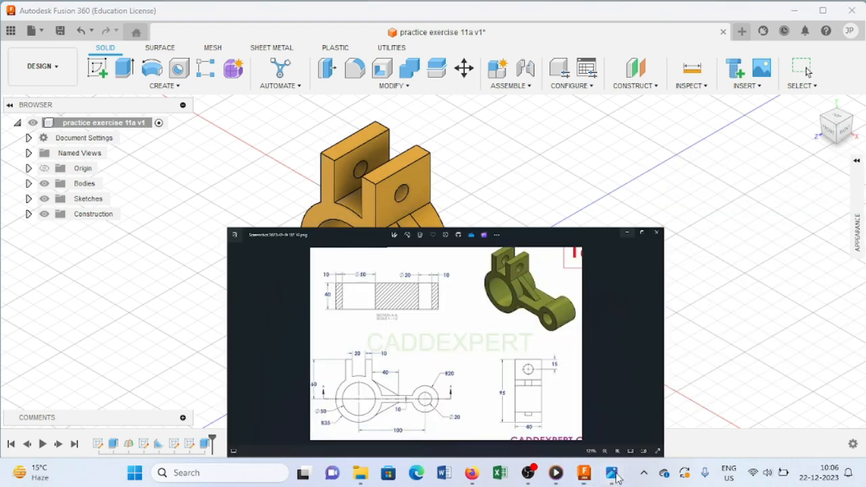